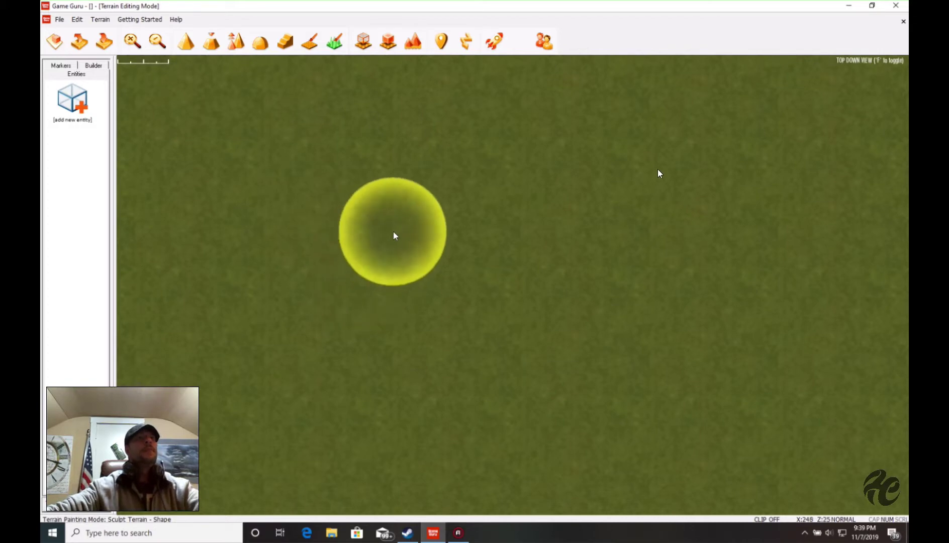
# Raise curved ridges in the flat terrain with the Shape sculpting brush, forming an oval outline with a second loop outside it.
pyautogui.scroll(-5, 397, 232)
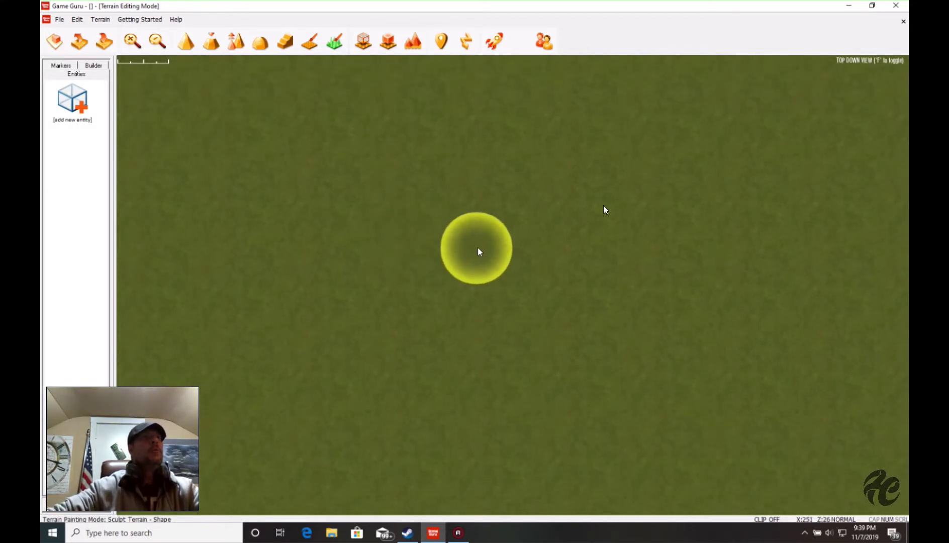
pyautogui.moveTo(382, 328)
pyautogui.mouseDown()
pyautogui.moveTo(375, 274)
pyautogui.moveTo(398, 231)
pyautogui.moveTo(451, 182)
pyautogui.moveTo(525, 149)
pyautogui.moveTo(600, 132)
pyautogui.moveTo(748, 132)
pyautogui.moveTo(806, 146)
pyautogui.moveTo(870, 229)
pyautogui.moveTo(879, 333)
pyautogui.moveTo(847, 383)
pyautogui.moveTo(662, 449)
pyautogui.moveTo(493, 484)
pyautogui.mouseUp()
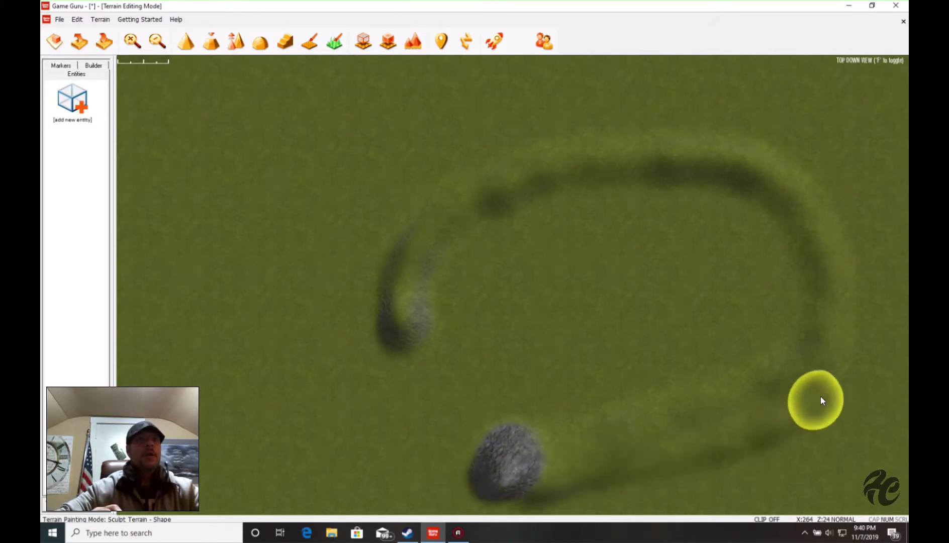
pyautogui.moveTo(820, 401)
pyautogui.mouseDown()
pyautogui.moveTo(864, 358)
pyautogui.moveTo(868, 216)
pyautogui.moveTo(801, 158)
pyautogui.moveTo(714, 133)
pyautogui.moveTo(598, 129)
pyautogui.moveTo(485, 154)
pyautogui.moveTo(421, 240)
pyautogui.moveTo(318, 333)
pyautogui.moveTo(186, 358)
pyautogui.moveTo(153, 332)
pyautogui.moveTo(152, 297)
pyautogui.moveTo(173, 236)
pyautogui.moveTo(255, 163)
pyautogui.moveTo(330, 130)
pyautogui.moveTo(466, 110)
pyautogui.moveTo(631, 109)
pyautogui.moveTo(756, 135)
pyautogui.mouseUp()
pyautogui.scroll(-4, 757, 173)
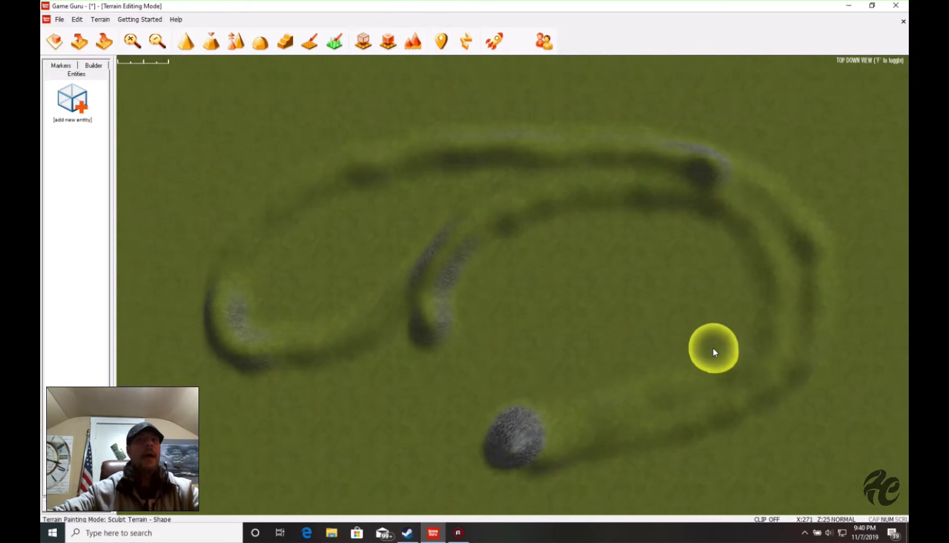
# Switch to the free flight view and raise double ridges along the shape's lower and left sides to close the outline.
pyautogui.press('f')
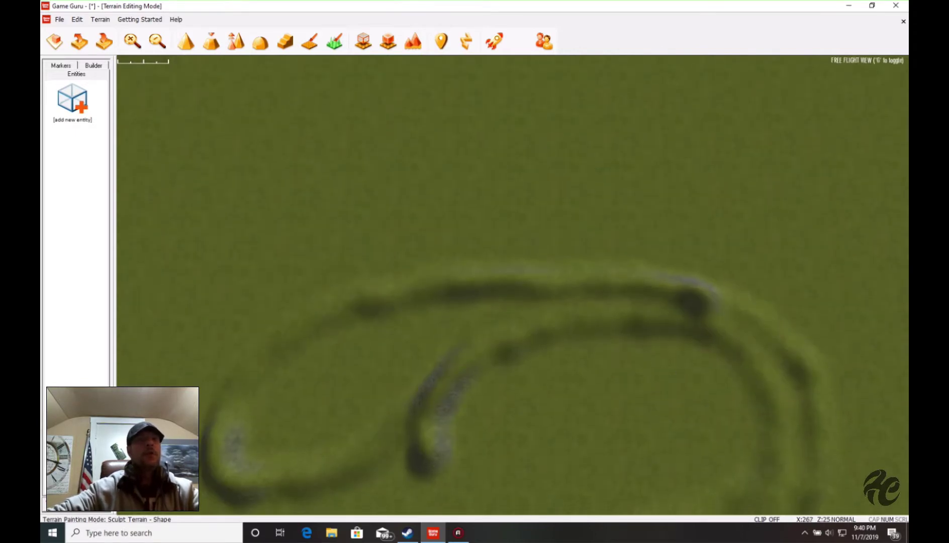
pyautogui.moveTo(671, 301); pyautogui.dragTo(671, 382, button='right')
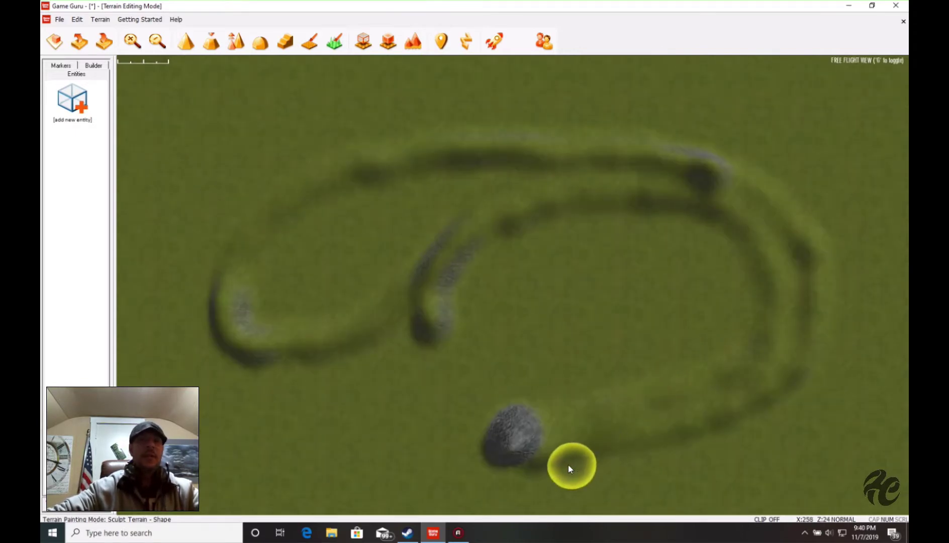
pyautogui.press('s')
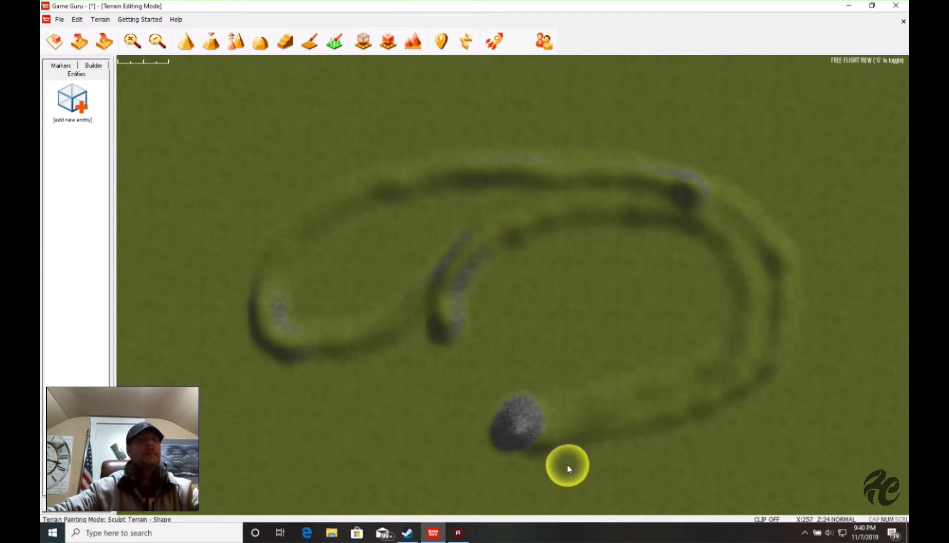
pyautogui.press('s')
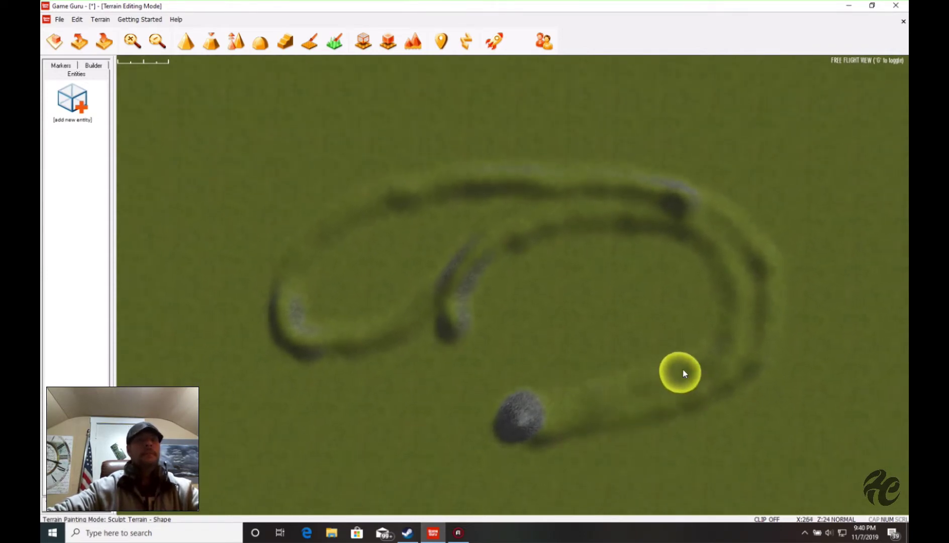
pyautogui.moveTo(721, 413); pyautogui.dragTo(694, 414, button='right')
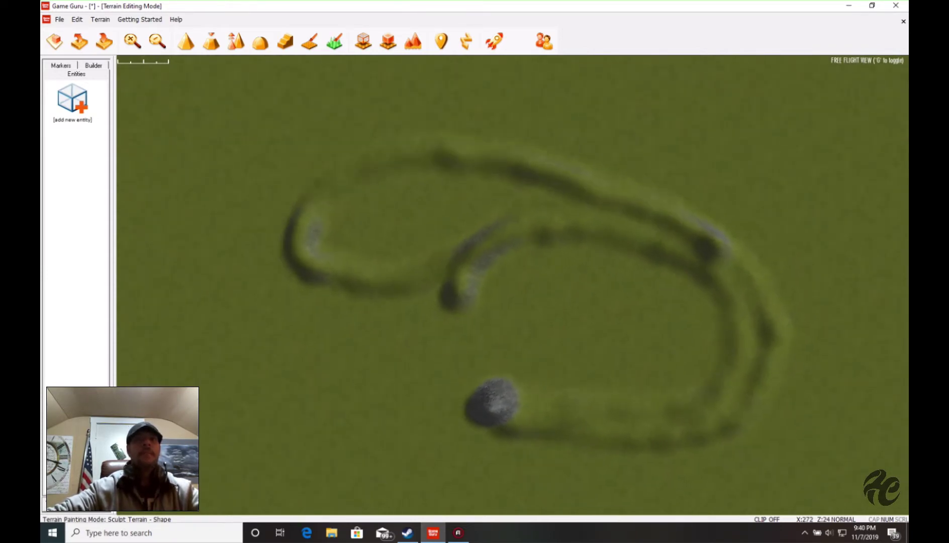
pyautogui.moveTo(785, 442); pyautogui.dragTo(786, 490, button='right')
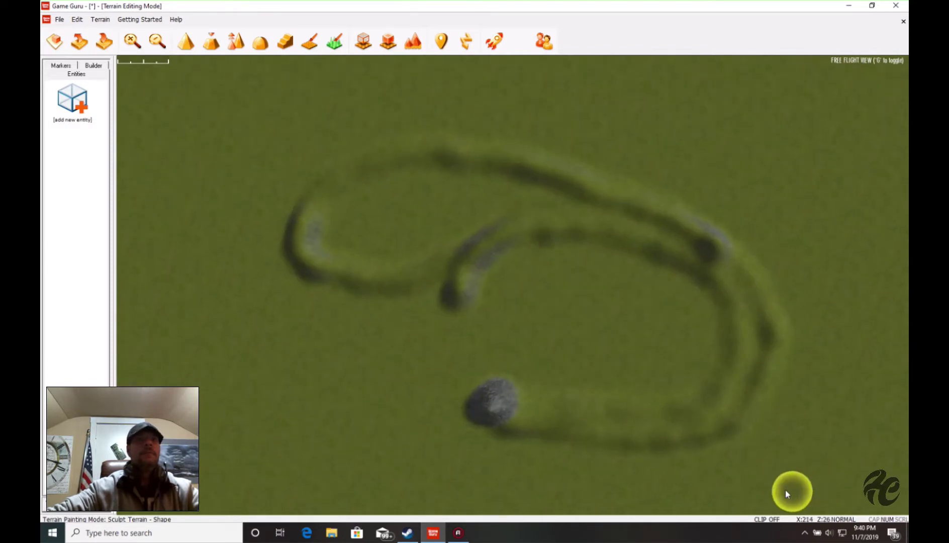
pyautogui.moveTo(705, 457)
pyautogui.mouseDown()
pyautogui.moveTo(452, 476)
pyautogui.moveTo(297, 447)
pyautogui.moveTo(281, 418)
pyautogui.moveTo(330, 332)
pyautogui.mouseUp()
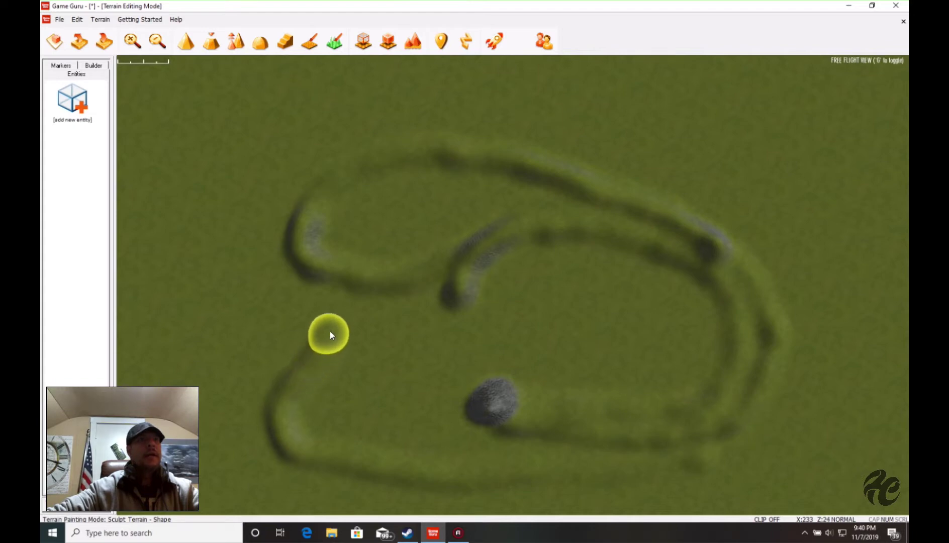
pyautogui.moveTo(331, 299)
pyautogui.mouseDown()
pyautogui.moveTo(322, 278)
pyautogui.moveTo(457, 299)
pyautogui.mouseUp()
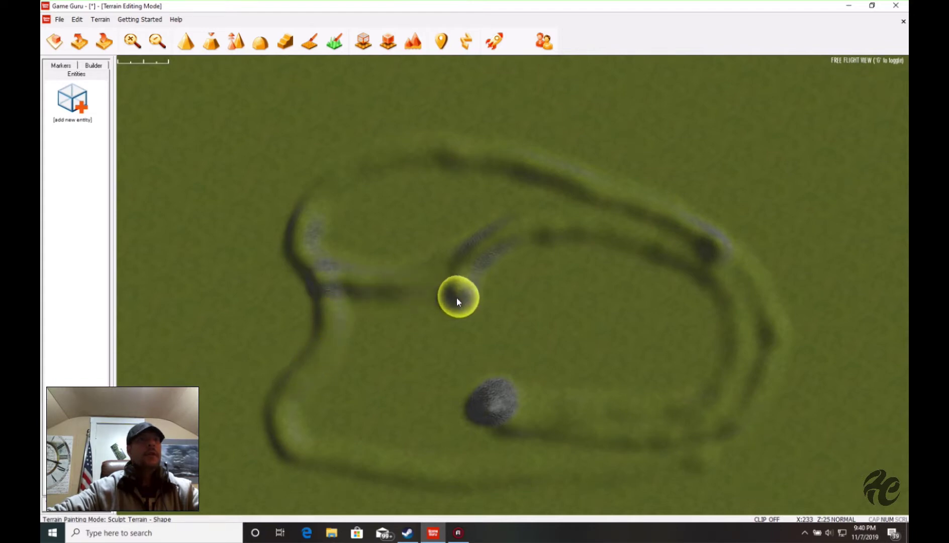
pyautogui.moveTo(365, 331)
pyautogui.mouseDown()
pyautogui.moveTo(339, 386)
pyautogui.moveTo(339, 425)
pyautogui.moveTo(682, 446)
pyautogui.mouseUp()
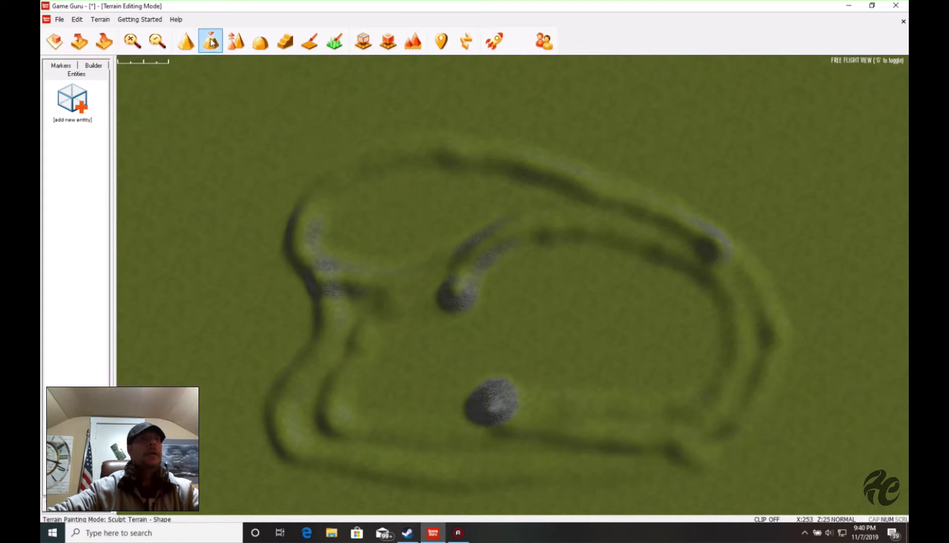
# Level the terrain along the inner edge of the upper ridge and around the curve on its right side.
pyautogui.moveTo(340, 211); pyautogui.dragTo(405, 187)
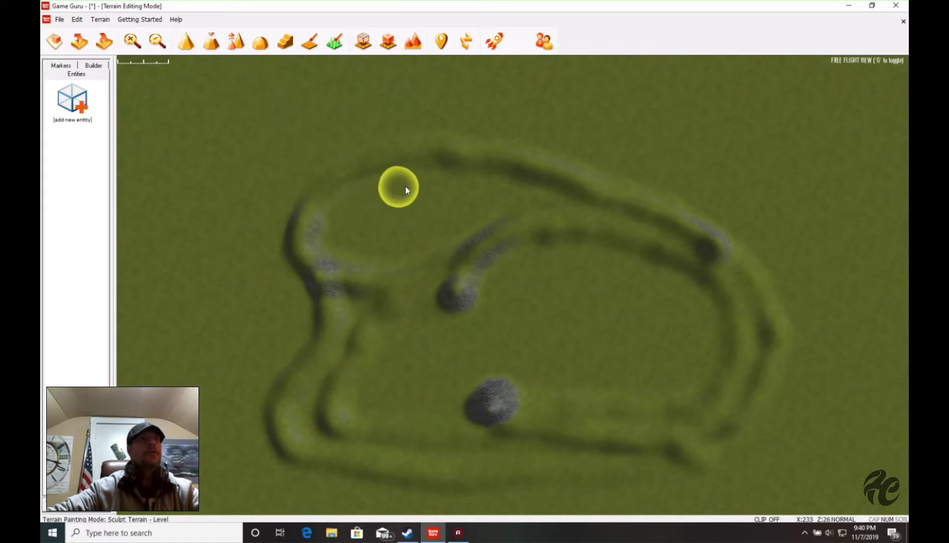
pyautogui.moveTo(477, 184)
pyautogui.mouseDown()
pyautogui.moveTo(556, 193)
pyautogui.moveTo(684, 239)
pyautogui.moveTo(724, 324)
pyautogui.moveTo(629, 268)
pyautogui.mouseUp()
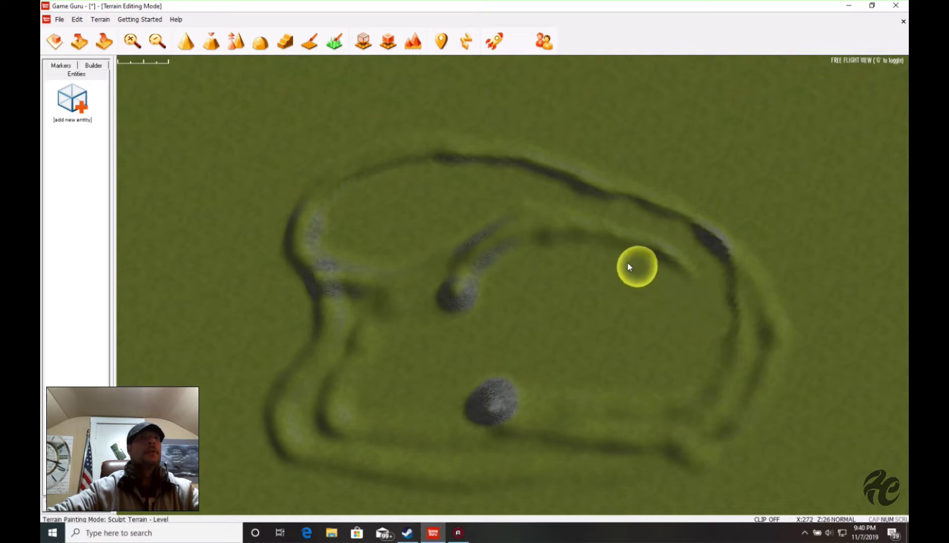
# Return to Shape sculpting and raise a band of terrain just inside the ridge outline, all the way around.
pyautogui.click(185, 44)
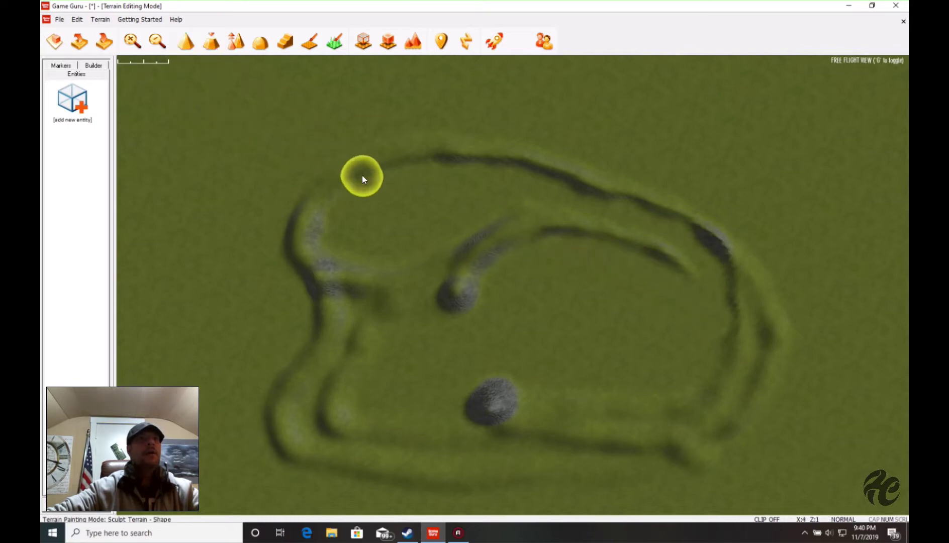
pyautogui.moveTo(402, 189)
pyautogui.mouseDown()
pyautogui.moveTo(479, 173)
pyautogui.moveTo(589, 189)
pyautogui.moveTo(666, 215)
pyautogui.moveTo(730, 291)
pyautogui.moveTo(735, 400)
pyautogui.moveTo(676, 433)
pyautogui.moveTo(610, 451)
pyautogui.moveTo(508, 460)
pyautogui.mouseUp()
pyautogui.moveTo(411, 456)
pyautogui.mouseDown()
pyautogui.moveTo(305, 439)
pyautogui.moveTo(306, 415)
pyautogui.moveTo(333, 362)
pyautogui.mouseUp()
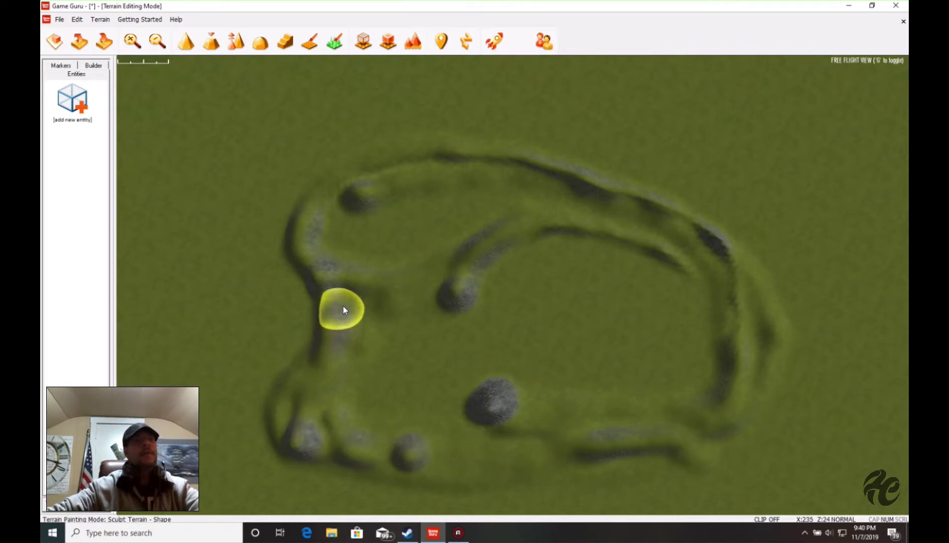
pyautogui.moveTo(343, 284); pyautogui.dragTo(332, 257)
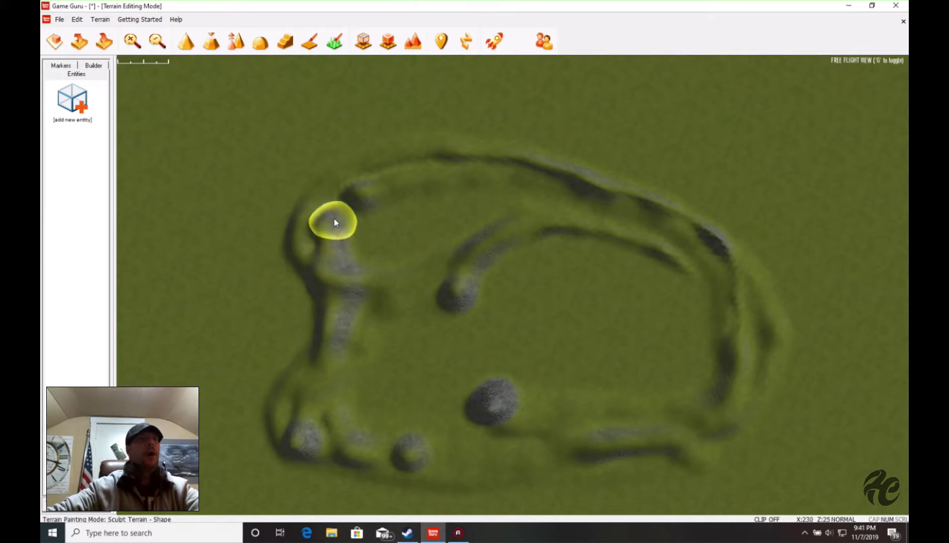
# Raise another band of terrain further inside, following the upper, right, lower and left sides of the outline.
pyautogui.moveTo(333, 219)
pyautogui.mouseDown()
pyautogui.moveTo(416, 196)
pyautogui.moveTo(526, 197)
pyautogui.moveTo(676, 249)
pyautogui.moveTo(699, 273)
pyautogui.moveTo(704, 304)
pyautogui.mouseUp()
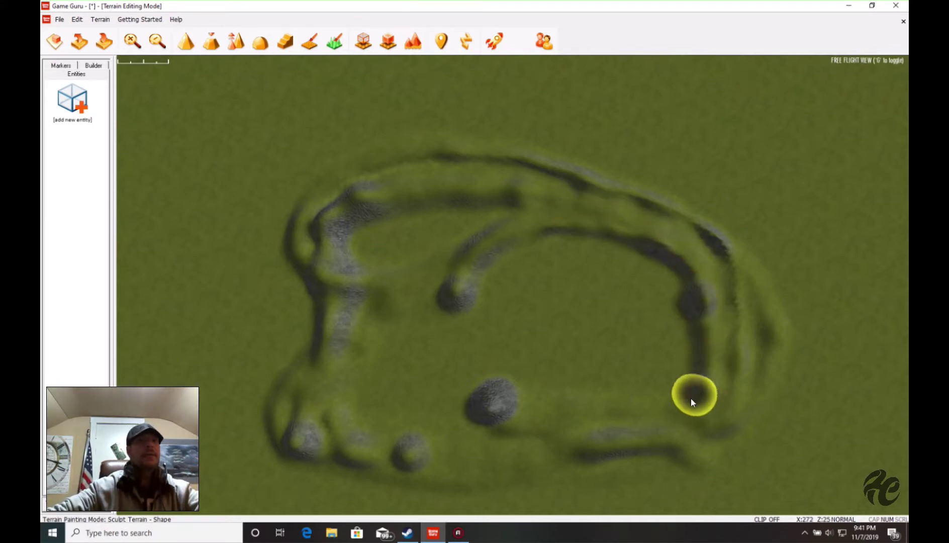
pyautogui.moveTo(568, 427); pyautogui.dragTo(440, 449)
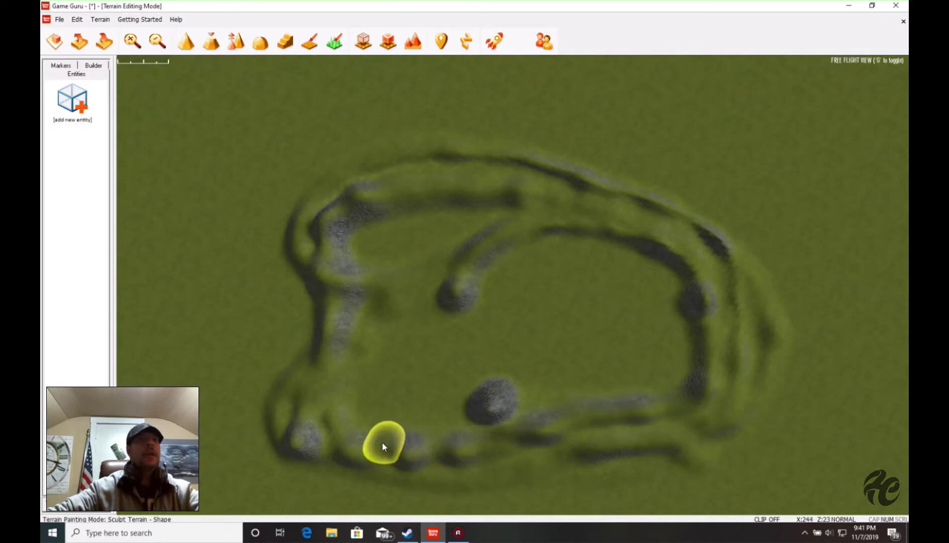
pyautogui.moveTo(382, 443); pyautogui.dragTo(351, 389)
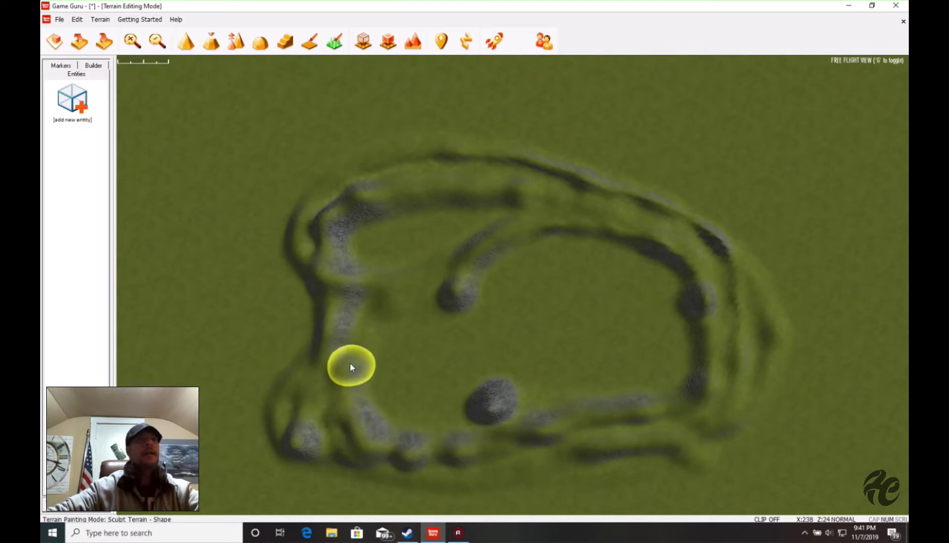
pyautogui.moveTo(354, 354); pyautogui.dragTo(364, 315)
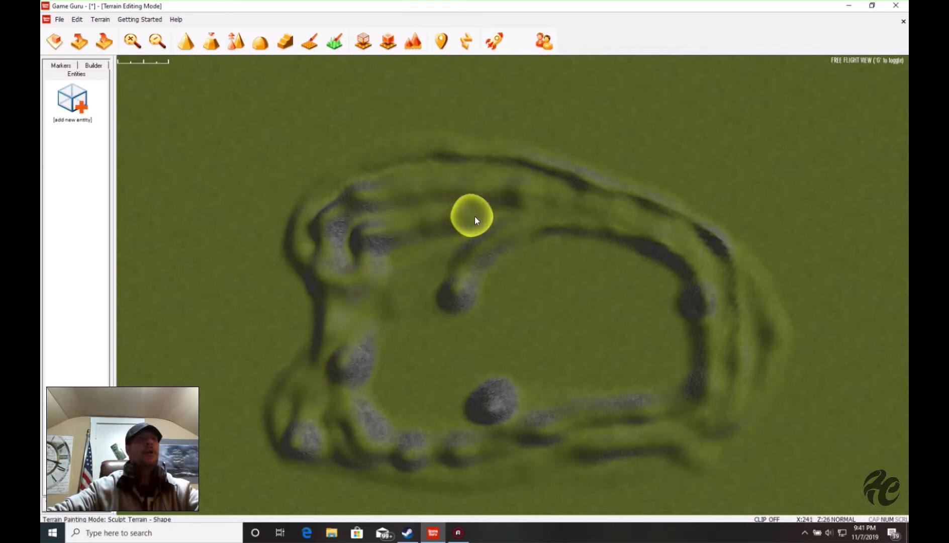
# Fill the enclosed area with successively smaller raised rings, working inward to the centre, and build up the outer edge.
pyautogui.moveTo(548, 231)
pyautogui.mouseDown()
pyautogui.moveTo(646, 271)
pyautogui.moveTo(678, 322)
pyautogui.moveTo(677, 362)
pyautogui.moveTo(624, 385)
pyautogui.mouseUp()
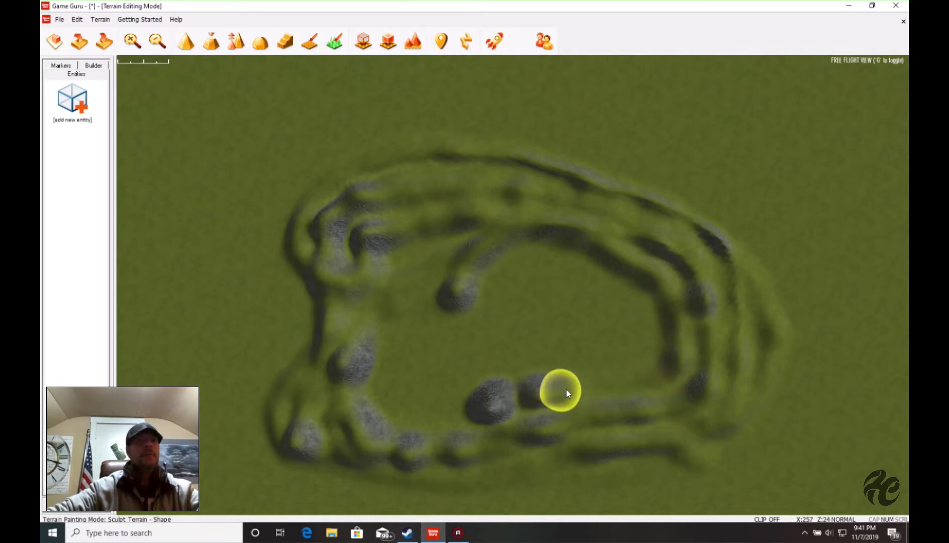
pyautogui.moveTo(650, 318)
pyautogui.mouseDown()
pyautogui.moveTo(593, 270)
pyautogui.moveTo(557, 259)
pyautogui.mouseUp()
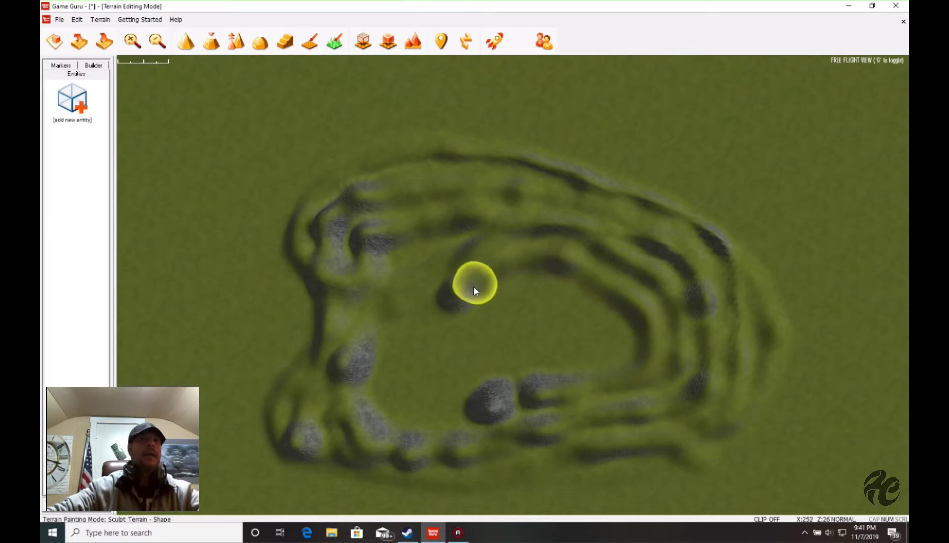
pyautogui.moveTo(474, 287)
pyautogui.mouseDown()
pyautogui.moveTo(452, 311)
pyautogui.moveTo(424, 259)
pyautogui.moveTo(394, 269)
pyautogui.moveTo(386, 320)
pyautogui.mouseUp()
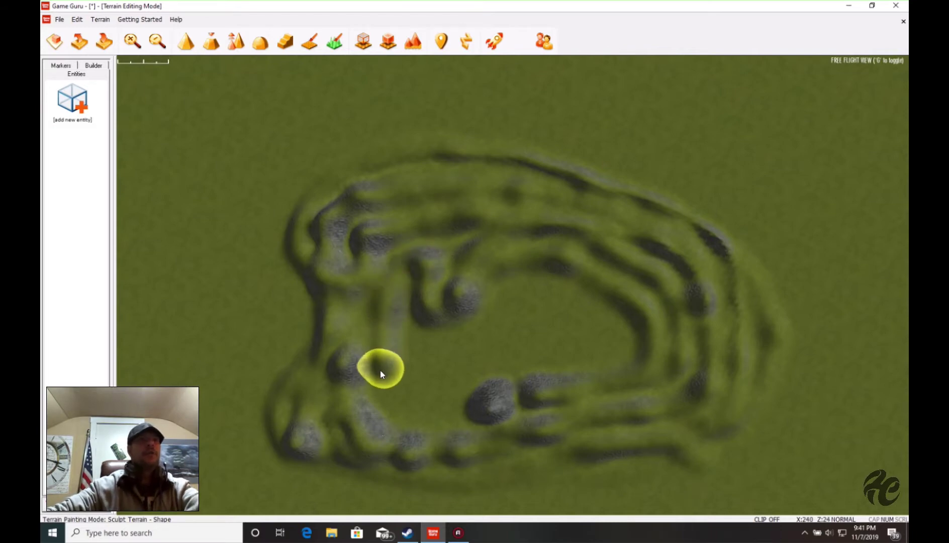
pyautogui.moveTo(393, 419)
pyautogui.mouseDown()
pyautogui.moveTo(444, 424)
pyautogui.moveTo(407, 392)
pyautogui.moveTo(405, 341)
pyautogui.moveTo(443, 333)
pyautogui.mouseUp()
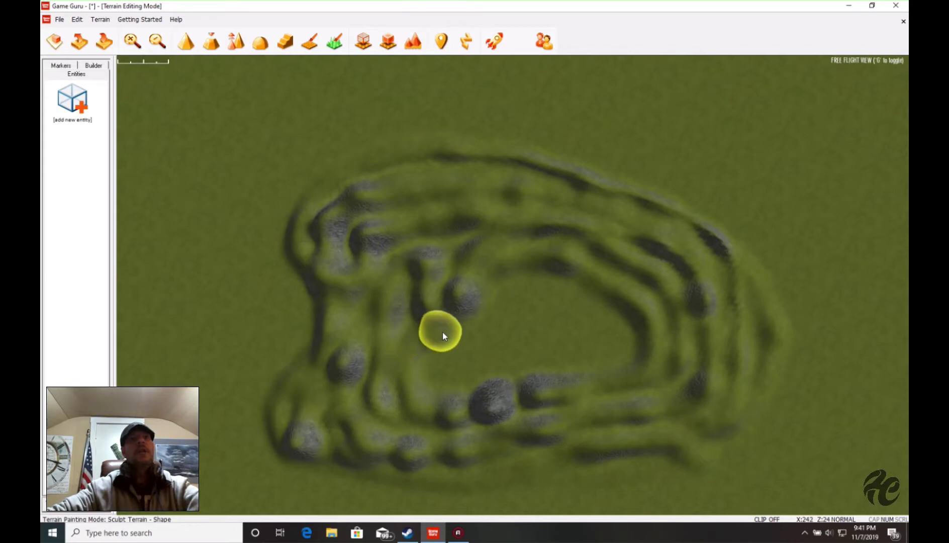
pyautogui.moveTo(492, 306)
pyautogui.mouseDown()
pyautogui.moveTo(522, 282)
pyautogui.moveTo(553, 278)
pyautogui.moveTo(630, 333)
pyautogui.moveTo(623, 363)
pyautogui.mouseUp()
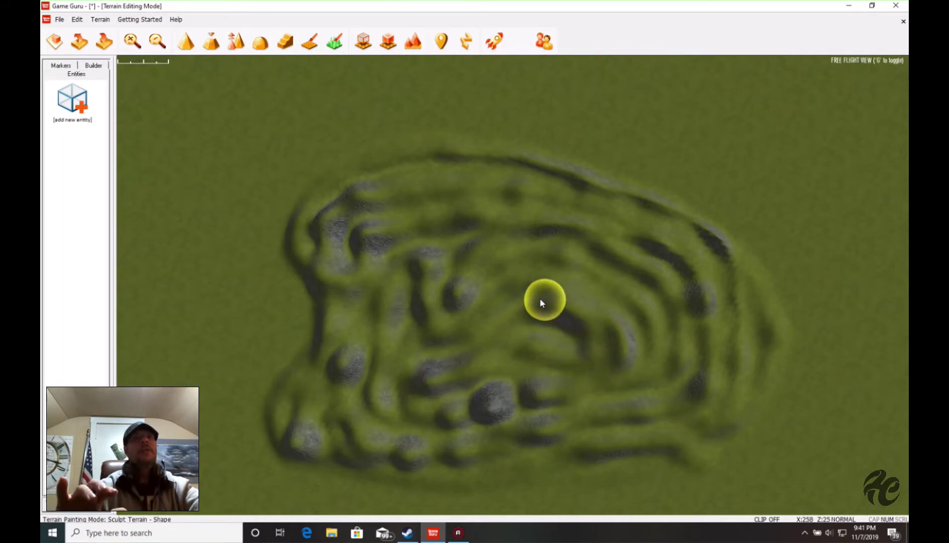
pyautogui.moveTo(504, 311)
pyautogui.mouseDown()
pyautogui.moveTo(483, 330)
pyautogui.moveTo(429, 344)
pyautogui.mouseUp()
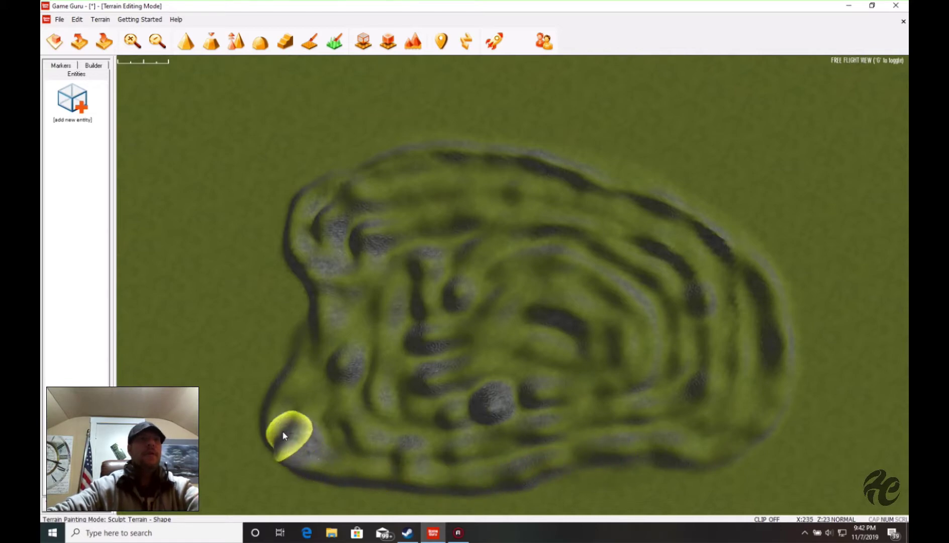
# Build up the landform's outer slopes further, sculpting along the left, lower, right and upper sides.
pyautogui.moveTo(311, 335)
pyautogui.mouseDown()
pyautogui.moveTo(346, 291)
pyautogui.moveTo(304, 405)
pyautogui.moveTo(328, 433)
pyautogui.moveTo(423, 457)
pyautogui.moveTo(581, 441)
pyautogui.mouseUp()
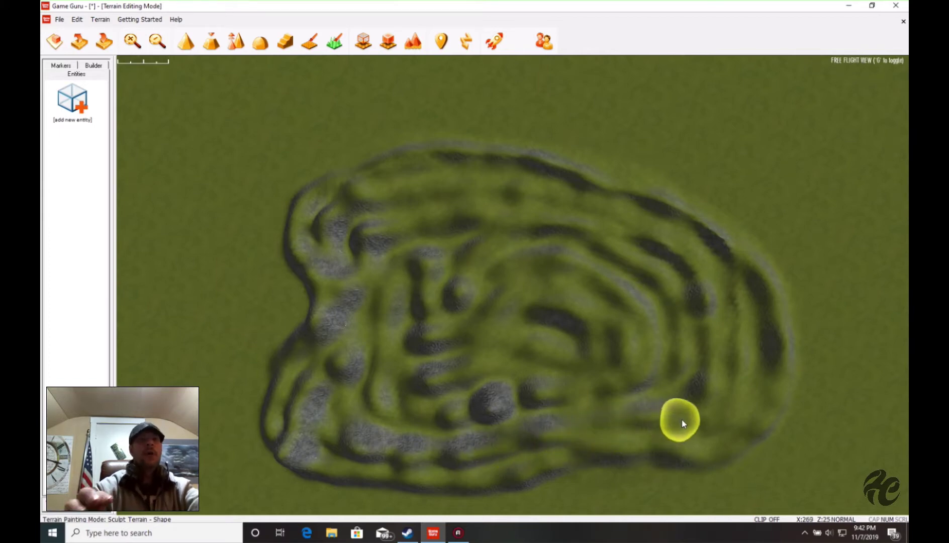
pyautogui.moveTo(681, 419); pyautogui.dragTo(722, 386)
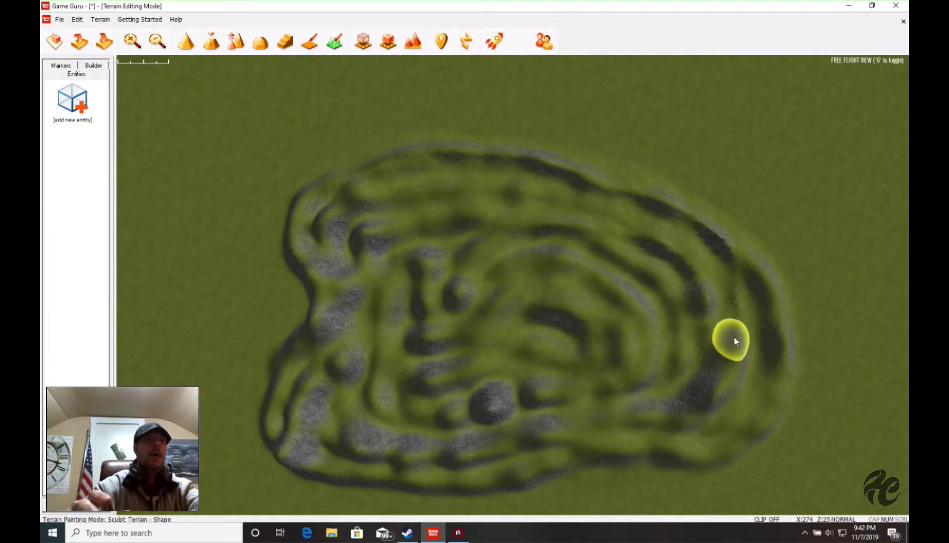
pyautogui.moveTo(735, 342)
pyautogui.mouseDown()
pyautogui.moveTo(722, 280)
pyautogui.moveTo(661, 242)
pyautogui.mouseUp()
pyautogui.moveTo(602, 216); pyautogui.dragTo(484, 185)
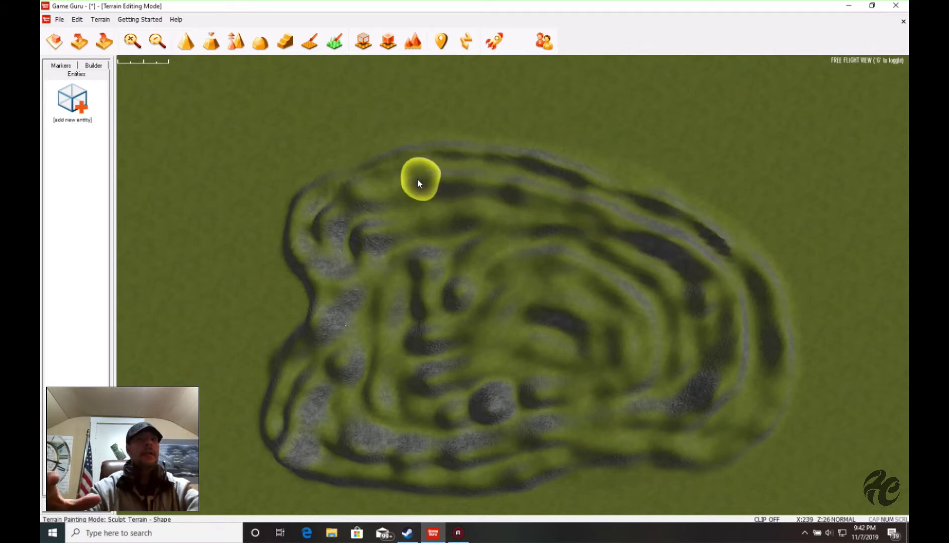
# Raise the landform's interior and its lower and right edges higher with more sculpting strokes.
pyautogui.moveTo(382, 186)
pyautogui.mouseDown()
pyautogui.moveTo(370, 199)
pyautogui.moveTo(394, 243)
pyautogui.moveTo(436, 244)
pyautogui.mouseUp()
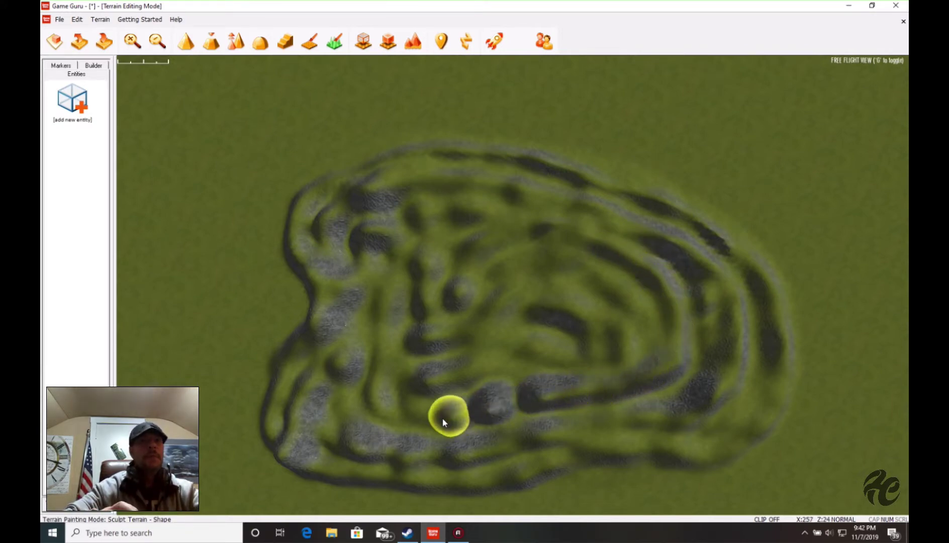
pyautogui.moveTo(376, 371); pyautogui.dragTo(393, 276)
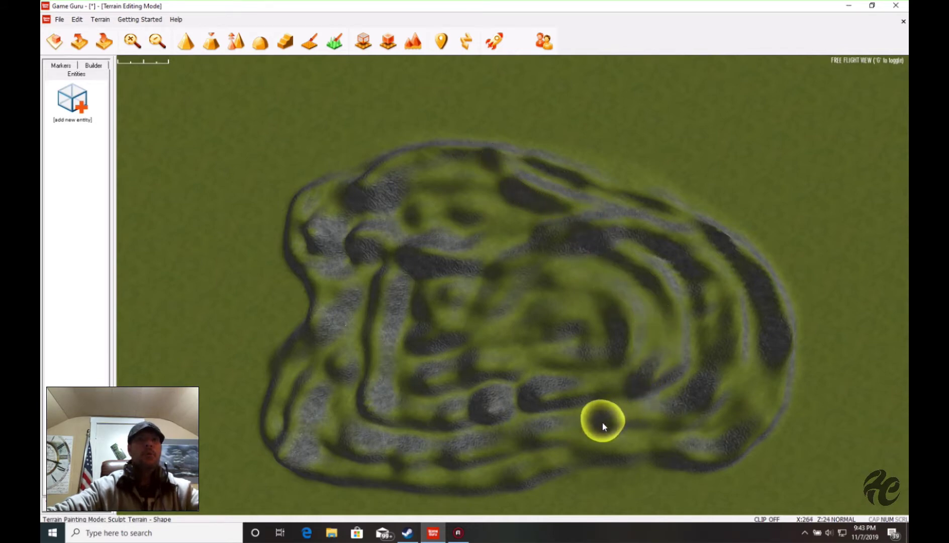
pyautogui.moveTo(551, 447)
pyautogui.mouseDown()
pyautogui.moveTo(464, 466)
pyautogui.moveTo(322, 465)
pyautogui.moveTo(447, 478)
pyautogui.moveTo(663, 433)
pyautogui.moveTo(765, 393)
pyautogui.mouseUp()
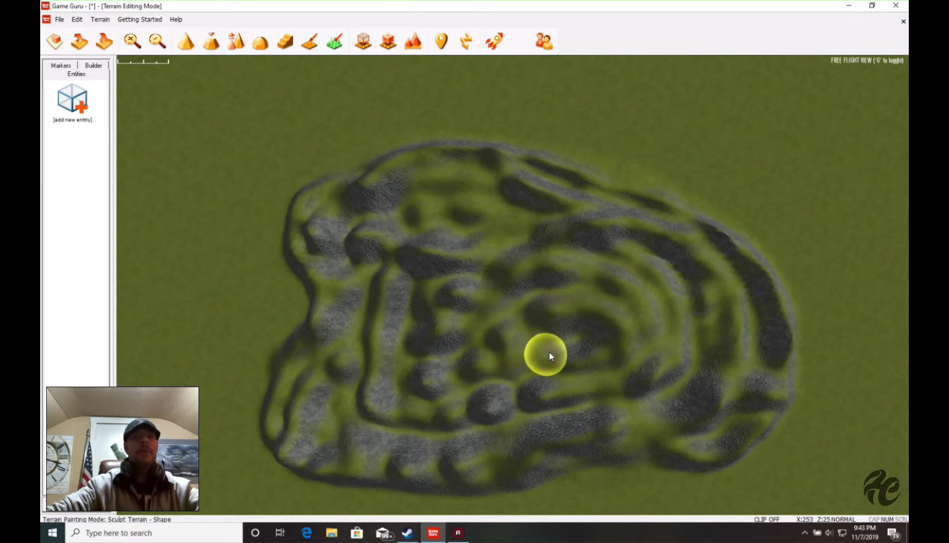
# Flatten the landform's interior inside the rim with terrain levelling, and extend a level plateau out through its left side.
pyautogui.click(211, 42)
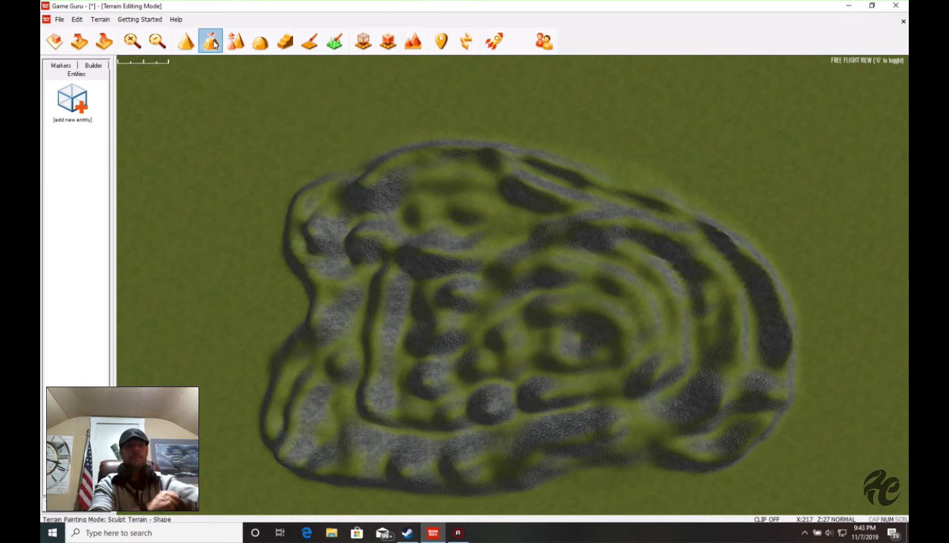
pyautogui.moveTo(371, 202)
pyautogui.mouseDown()
pyautogui.moveTo(397, 209)
pyautogui.moveTo(454, 191)
pyautogui.moveTo(562, 202)
pyautogui.moveTo(660, 243)
pyautogui.moveTo(740, 352)
pyautogui.moveTo(629, 415)
pyautogui.moveTo(474, 427)
pyautogui.moveTo(378, 414)
pyautogui.moveTo(347, 328)
pyautogui.moveTo(364, 245)
pyautogui.moveTo(471, 230)
pyautogui.moveTo(594, 242)
pyautogui.moveTo(663, 299)
pyautogui.moveTo(670, 371)
pyautogui.moveTo(531, 394)
pyautogui.moveTo(386, 382)
pyautogui.moveTo(373, 318)
pyautogui.moveTo(416, 255)
pyautogui.moveTo(520, 256)
pyautogui.moveTo(619, 284)
pyautogui.moveTo(649, 358)
pyautogui.moveTo(460, 362)
pyautogui.moveTo(390, 338)
pyautogui.moveTo(458, 279)
pyautogui.moveTo(578, 289)
pyautogui.mouseUp()
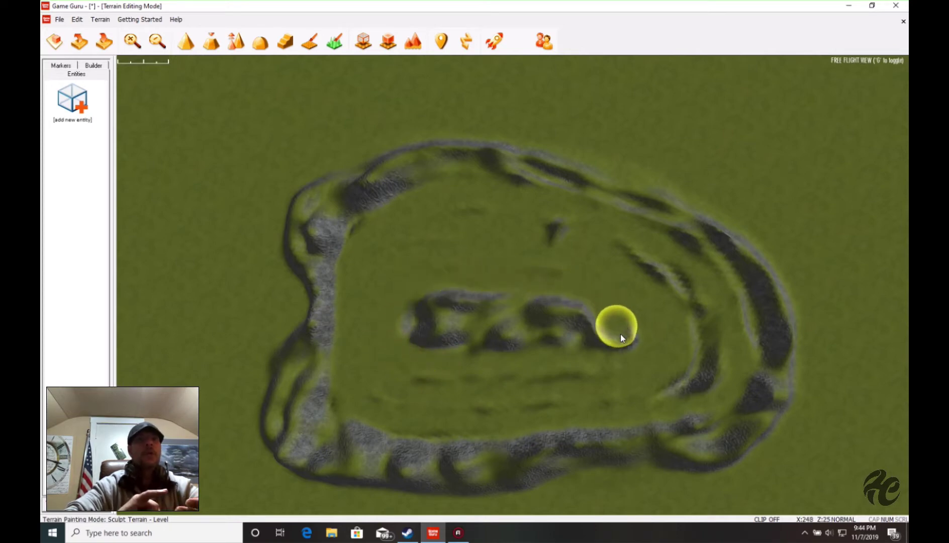
pyautogui.moveTo(621, 334)
pyautogui.mouseDown()
pyautogui.moveTo(565, 350)
pyautogui.moveTo(411, 327)
pyautogui.moveTo(470, 317)
pyautogui.moveTo(600, 323)
pyautogui.moveTo(545, 227)
pyautogui.moveTo(652, 270)
pyautogui.moveTo(710, 342)
pyautogui.moveTo(676, 423)
pyautogui.moveTo(444, 442)
pyautogui.moveTo(353, 420)
pyautogui.moveTo(331, 358)
pyautogui.moveTo(332, 269)
pyautogui.moveTo(382, 225)
pyautogui.moveTo(624, 221)
pyautogui.moveTo(697, 256)
pyautogui.moveTo(745, 314)
pyautogui.moveTo(750, 386)
pyautogui.moveTo(700, 439)
pyautogui.moveTo(508, 451)
pyautogui.moveTo(415, 443)
pyautogui.moveTo(358, 425)
pyautogui.moveTo(321, 430)
pyautogui.moveTo(418, 443)
pyautogui.mouseUp()
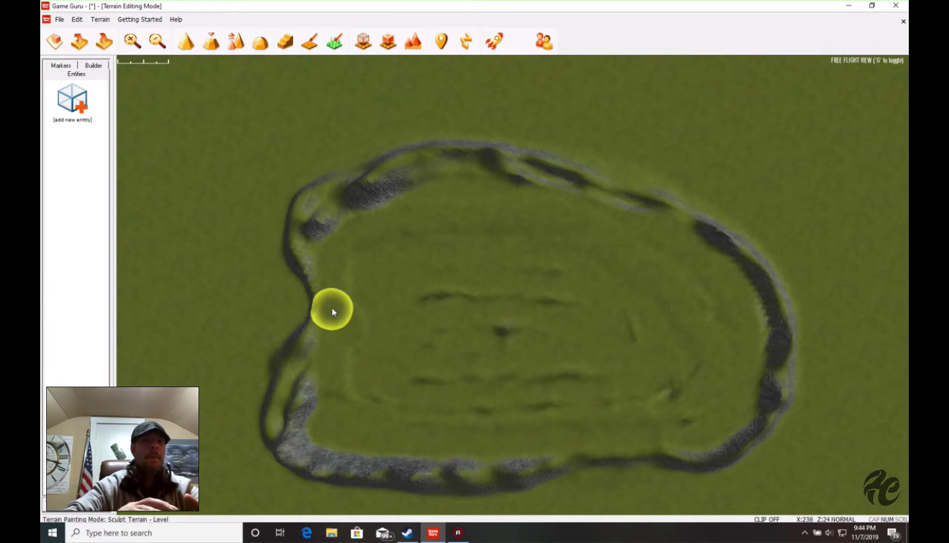
pyautogui.moveTo(331, 309)
pyautogui.mouseDown()
pyautogui.moveTo(252, 304)
pyautogui.moveTo(364, 321)
pyautogui.moveTo(280, 323)
pyautogui.moveTo(210, 347)
pyautogui.moveTo(184, 385)
pyautogui.moveTo(231, 382)
pyautogui.moveTo(312, 341)
pyautogui.moveTo(281, 314)
pyautogui.moveTo(184, 320)
pyautogui.moveTo(134, 302)
pyautogui.moveTo(155, 258)
pyautogui.moveTo(247, 254)
pyautogui.moveTo(250, 279)
pyautogui.moveTo(175, 274)
pyautogui.moveTo(196, 296)
pyautogui.moveTo(297, 278)
pyautogui.moveTo(287, 362)
pyautogui.moveTo(317, 346)
pyautogui.mouseUp()
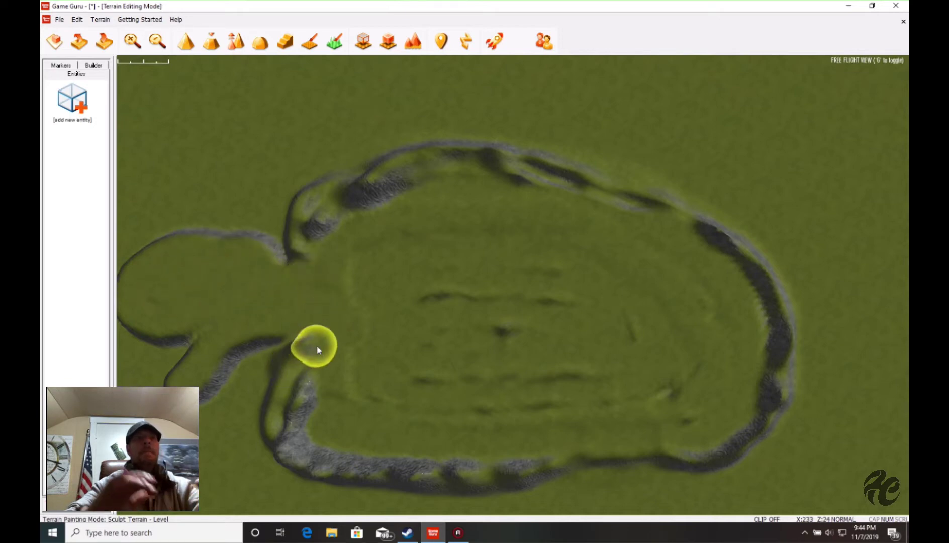
# Level a low shelf around the landform's outside, along its lower, right, upper and upper-left edges.
pyautogui.scroll(-4, 591, 315)
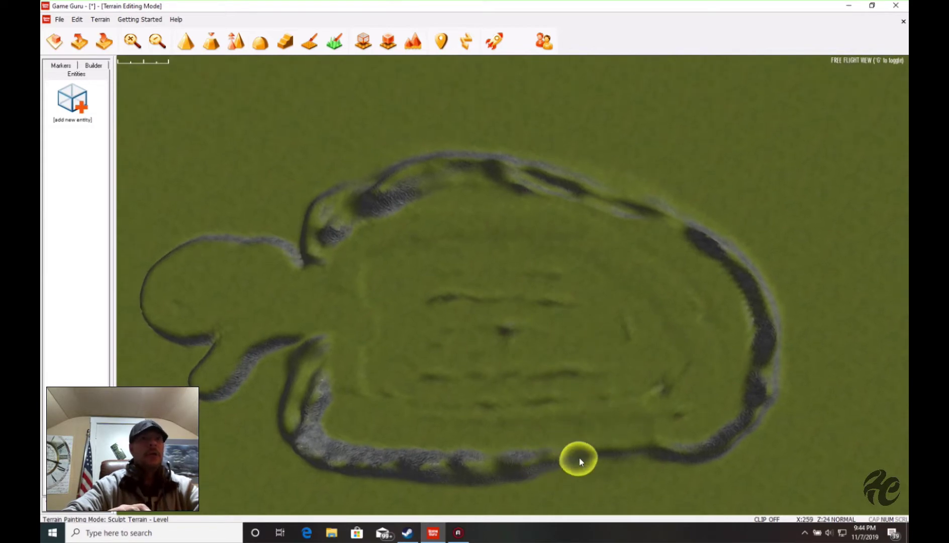
pyautogui.scroll(-3, 579, 457)
pyautogui.scroll(-3, 578, 458)
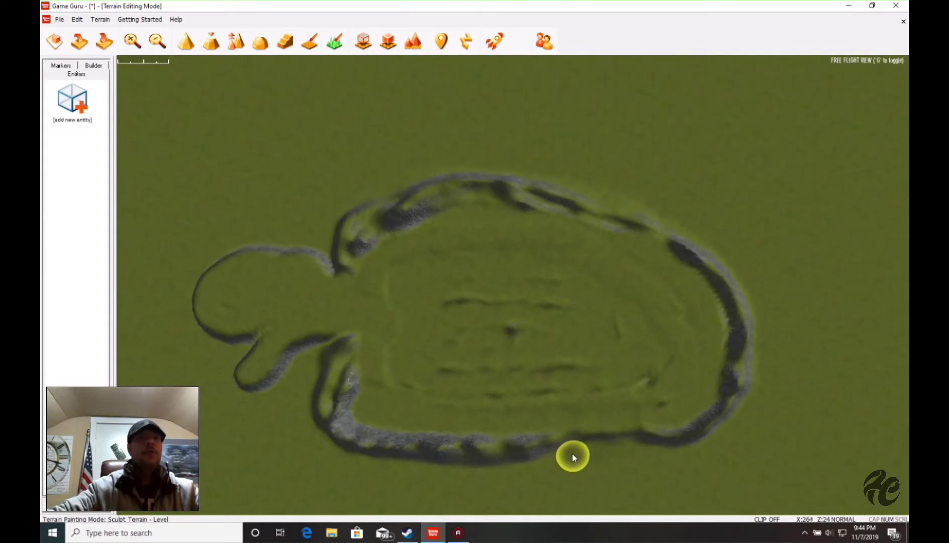
pyautogui.moveTo(623, 445)
pyautogui.mouseDown()
pyautogui.moveTo(693, 446)
pyautogui.moveTo(727, 418)
pyautogui.mouseUp()
pyautogui.moveTo(750, 375)
pyautogui.mouseDown()
pyautogui.moveTo(746, 282)
pyautogui.moveTo(710, 237)
pyautogui.moveTo(659, 221)
pyautogui.mouseUp()
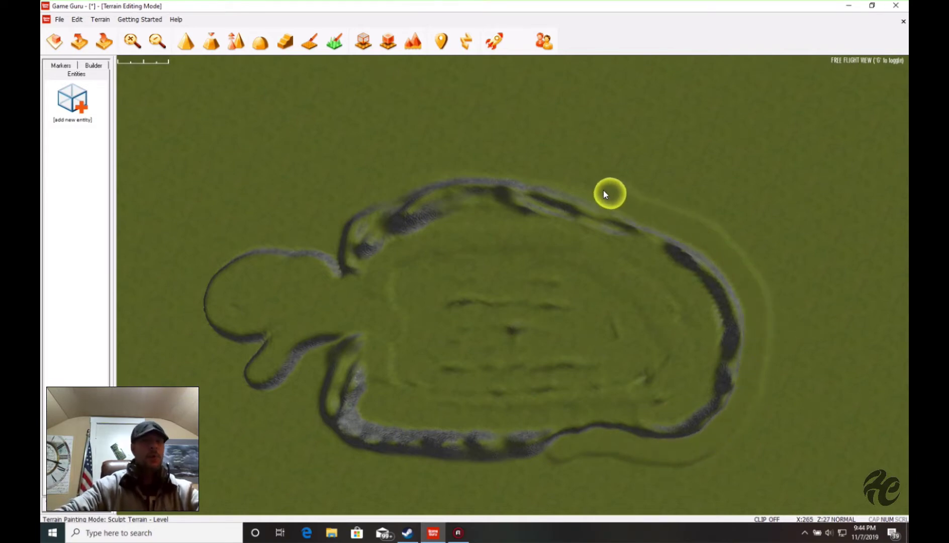
pyautogui.moveTo(604, 194)
pyautogui.mouseDown()
pyautogui.moveTo(538, 170)
pyautogui.moveTo(511, 147)
pyautogui.moveTo(449, 142)
pyautogui.moveTo(372, 164)
pyautogui.moveTo(336, 213)
pyautogui.moveTo(389, 204)
pyautogui.moveTo(426, 170)
pyautogui.mouseUp()
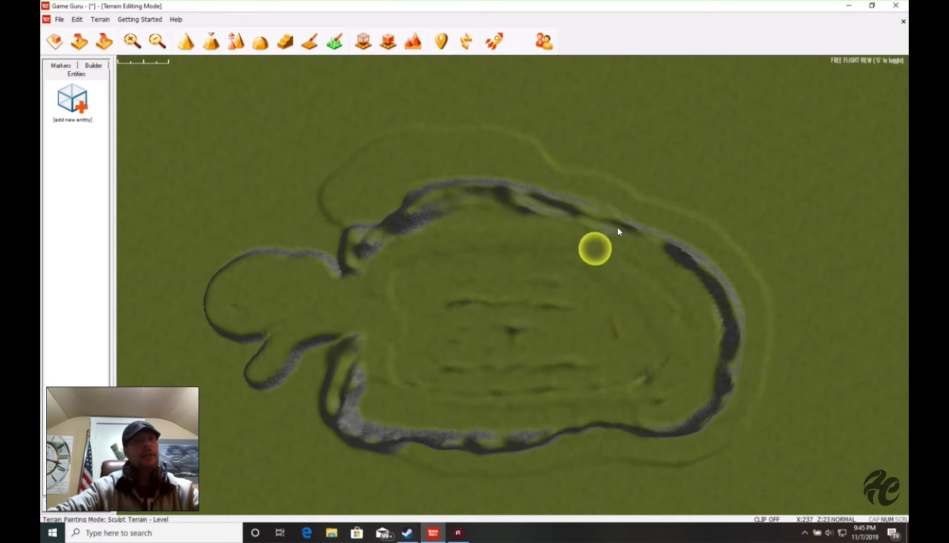
# Level a broad low extension beyond the landform's upper-right side and even out the ground within it.
pyautogui.moveTo(605, 204)
pyautogui.mouseDown()
pyautogui.moveTo(771, 177)
pyautogui.moveTo(827, 205)
pyautogui.moveTo(847, 261)
pyautogui.moveTo(850, 339)
pyautogui.moveTo(784, 385)
pyautogui.mouseUp()
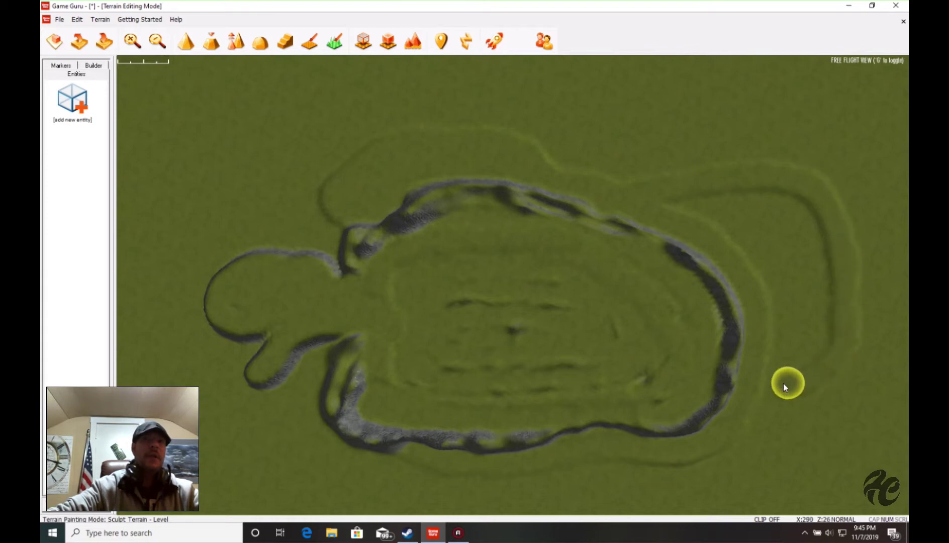
pyautogui.moveTo(777, 337)
pyautogui.mouseDown()
pyautogui.moveTo(751, 253)
pyautogui.moveTo(688, 208)
pyautogui.mouseUp()
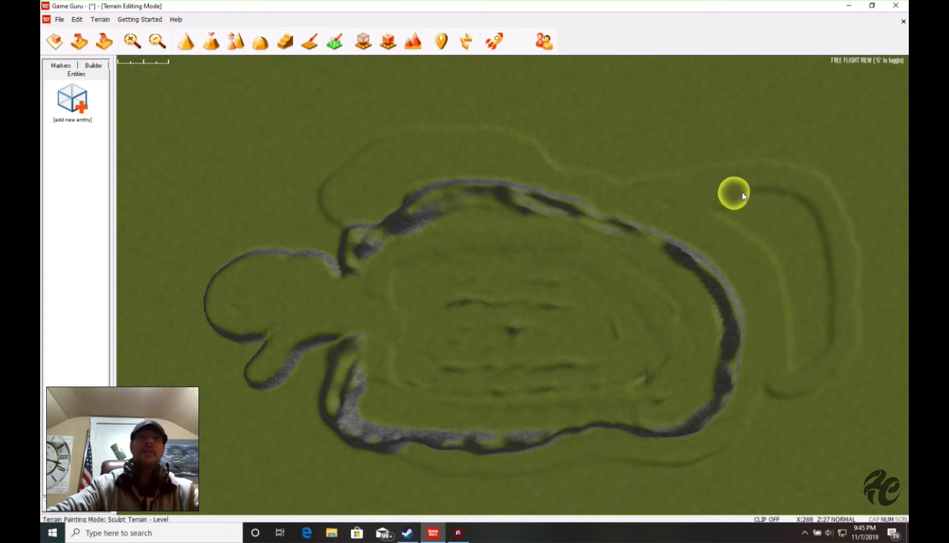
pyautogui.moveTo(743, 194)
pyautogui.mouseDown()
pyautogui.moveTo(816, 207)
pyautogui.moveTo(833, 274)
pyautogui.moveTo(814, 362)
pyautogui.mouseUp()
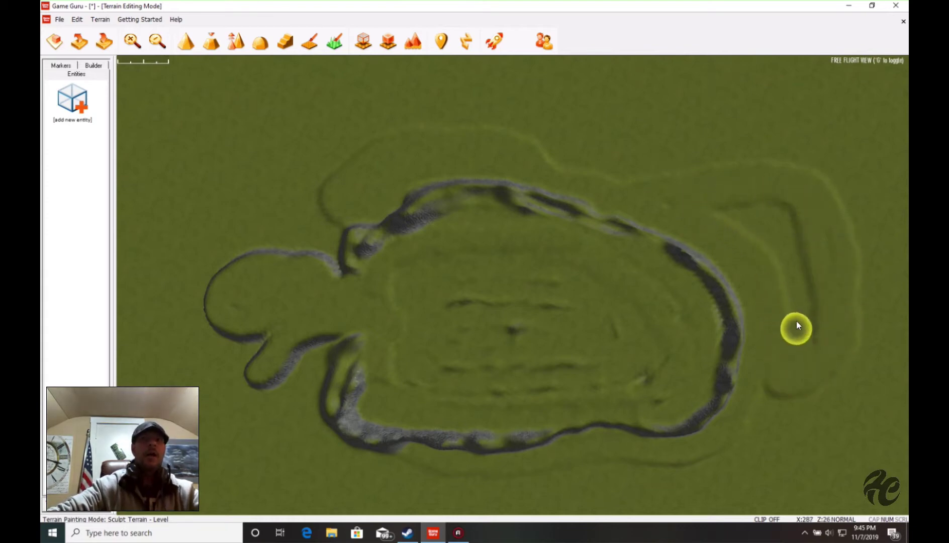
pyautogui.moveTo(802, 248)
pyautogui.mouseDown()
pyautogui.moveTo(760, 202)
pyautogui.moveTo(738, 209)
pyautogui.moveTo(814, 358)
pyautogui.moveTo(792, 452)
pyautogui.moveTo(803, 384)
pyautogui.moveTo(722, 449)
pyautogui.mouseUp()
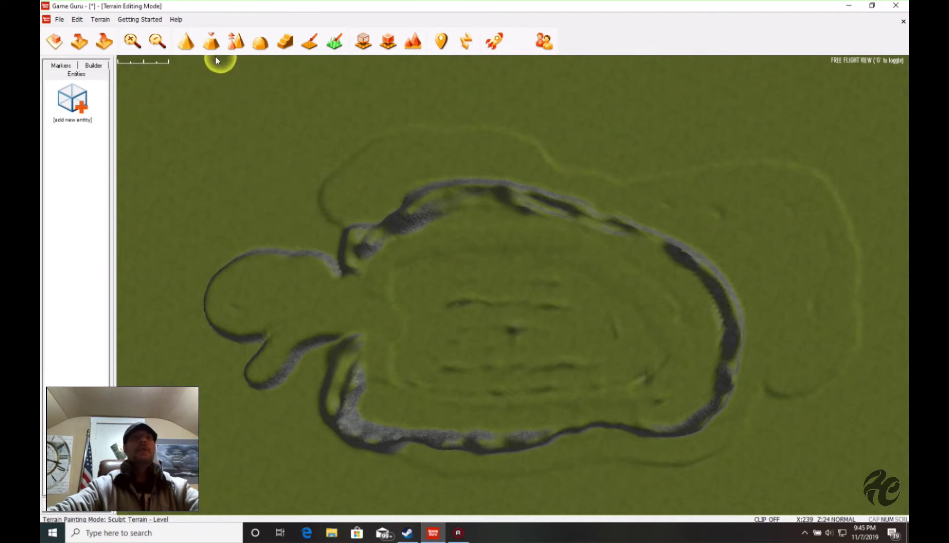
# Raise terrain with the Shape sculpting mode along the right extension, the upper shelf and the lower outer edge.
pyautogui.click(187, 43)
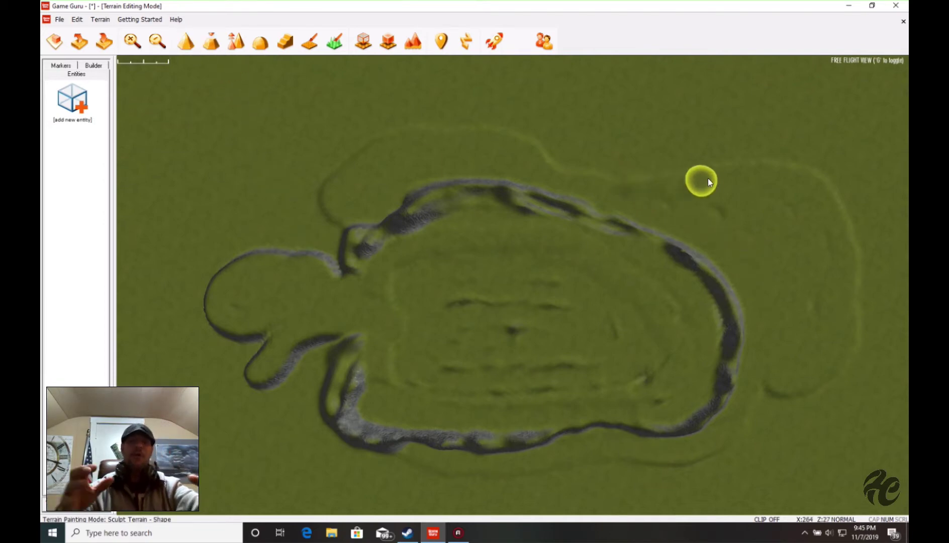
pyautogui.moveTo(825, 191); pyautogui.dragTo(855, 268)
pyautogui.moveTo(858, 348)
pyautogui.mouseDown()
pyautogui.moveTo(812, 339)
pyautogui.moveTo(805, 236)
pyautogui.moveTo(766, 211)
pyautogui.moveTo(622, 201)
pyautogui.moveTo(483, 134)
pyautogui.moveTo(411, 133)
pyautogui.moveTo(365, 155)
pyautogui.moveTo(334, 191)
pyautogui.moveTo(335, 221)
pyautogui.moveTo(386, 207)
pyautogui.mouseUp()
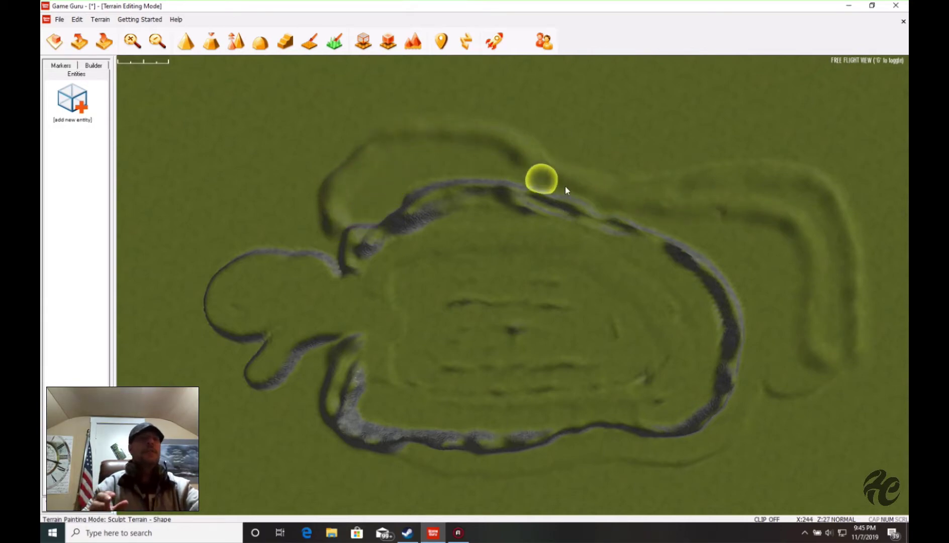
pyautogui.moveTo(743, 385)
pyautogui.mouseDown()
pyautogui.moveTo(726, 435)
pyautogui.moveTo(659, 456)
pyautogui.mouseUp()
pyautogui.moveTo(592, 443)
pyautogui.mouseDown()
pyautogui.moveTo(475, 460)
pyautogui.moveTo(406, 455)
pyautogui.moveTo(519, 458)
pyautogui.moveTo(747, 420)
pyautogui.moveTo(828, 371)
pyautogui.moveTo(849, 332)
pyautogui.moveTo(865, 235)
pyautogui.moveTo(848, 196)
pyautogui.mouseUp()
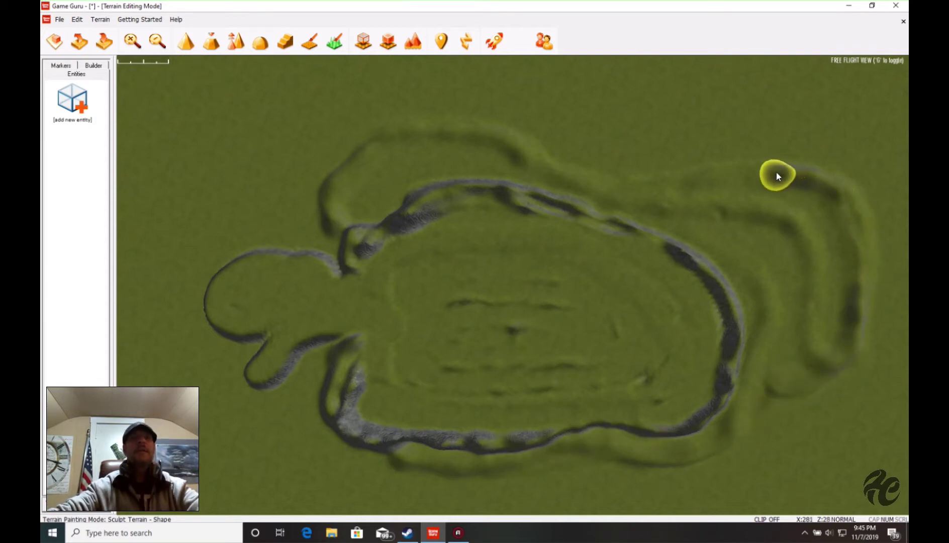
# Build higher ridges on the right extension, along its top, its right side and its inner part.
pyautogui.moveTo(777, 176)
pyautogui.mouseDown()
pyautogui.moveTo(712, 197)
pyautogui.moveTo(627, 200)
pyautogui.moveTo(799, 176)
pyautogui.moveTo(772, 220)
pyautogui.moveTo(816, 234)
pyautogui.moveTo(823, 332)
pyautogui.mouseUp()
pyautogui.moveTo(829, 366); pyautogui.dragTo(835, 376)
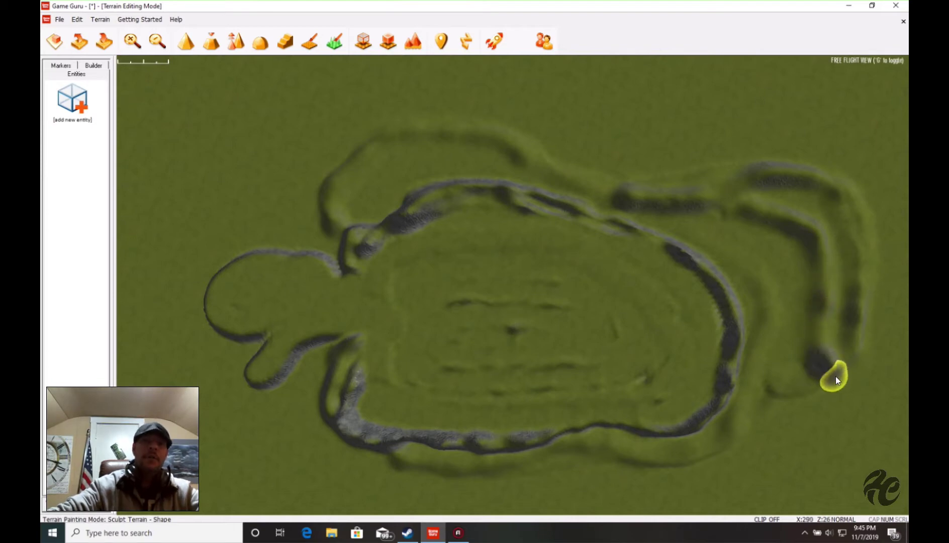
pyautogui.moveTo(812, 251); pyautogui.dragTo(728, 245)
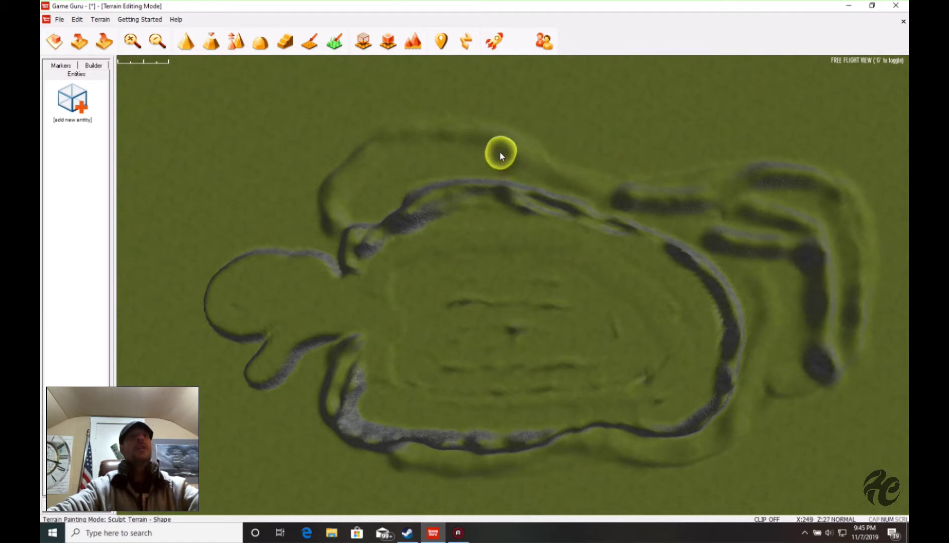
# Raise hills on the upper-left shelf, inside the left plateau and at its junction with the main landform.
pyautogui.moveTo(458, 141)
pyautogui.mouseDown()
pyautogui.moveTo(382, 160)
pyautogui.moveTo(342, 185)
pyautogui.moveTo(333, 210)
pyautogui.mouseUp()
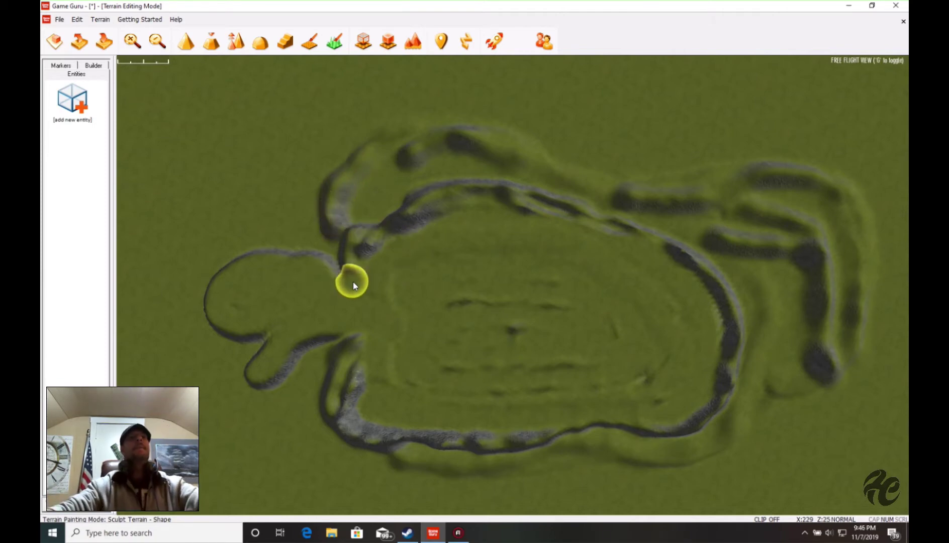
pyautogui.moveTo(295, 267)
pyautogui.mouseDown()
pyautogui.moveTo(265, 263)
pyautogui.moveTo(352, 282)
pyautogui.moveTo(299, 274)
pyautogui.mouseUp()
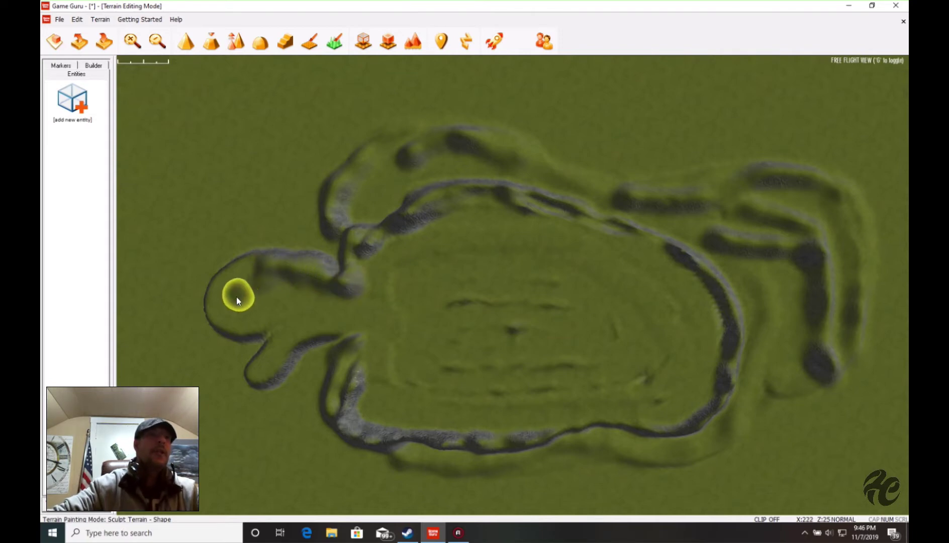
pyautogui.moveTo(221, 307); pyautogui.dragTo(394, 294)
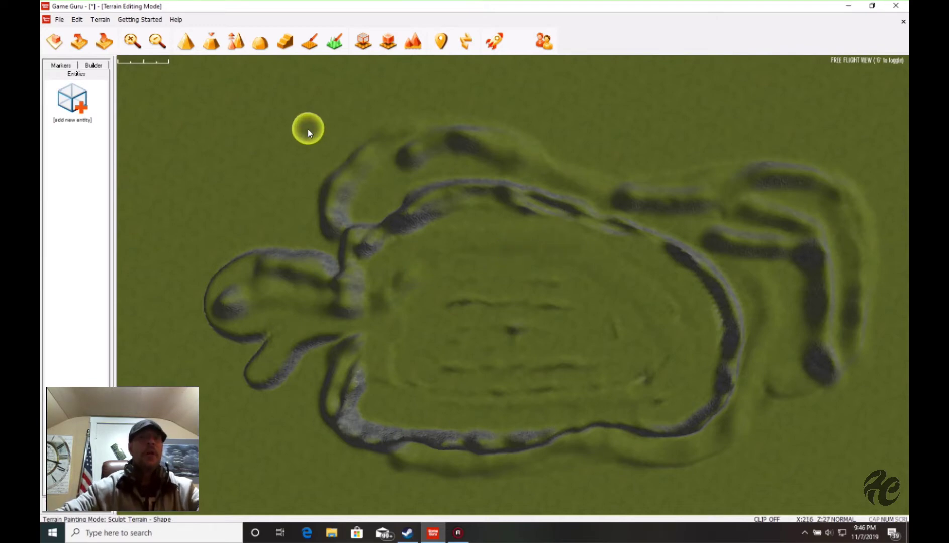
# Start a test game of the level and set the Water Height to 64 in the in-game settings.
pyautogui.click(490, 42)
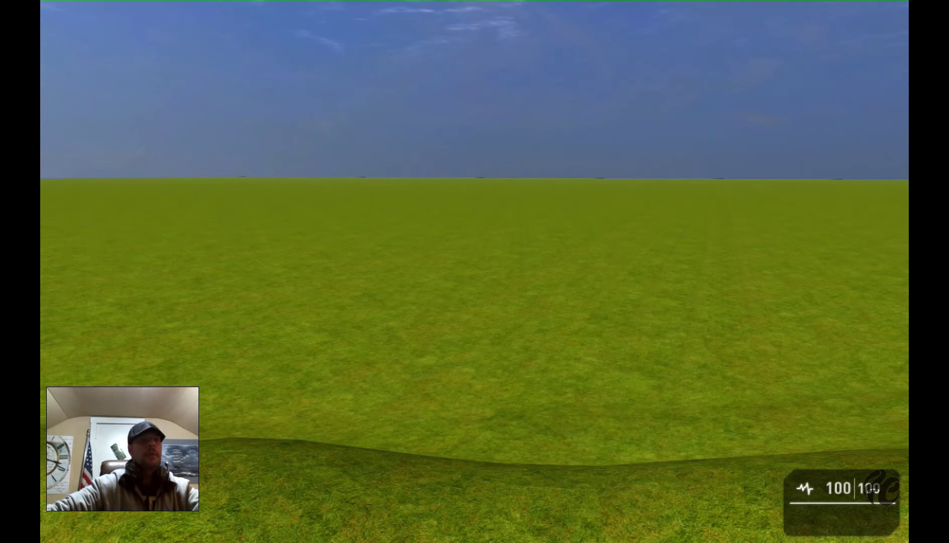
pyautogui.press('Tab')
pyautogui.press('Tab')
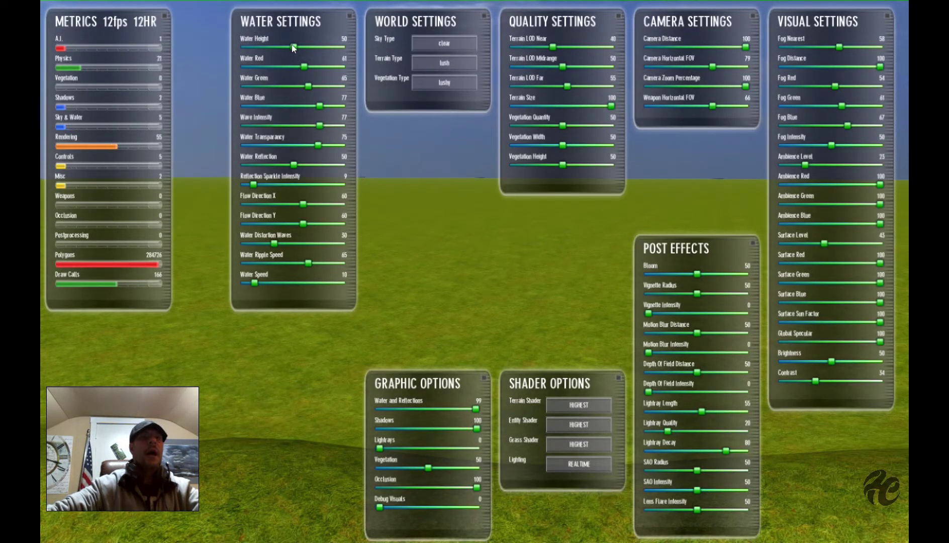
pyautogui.moveTo(299, 45); pyautogui.dragTo(307, 47)
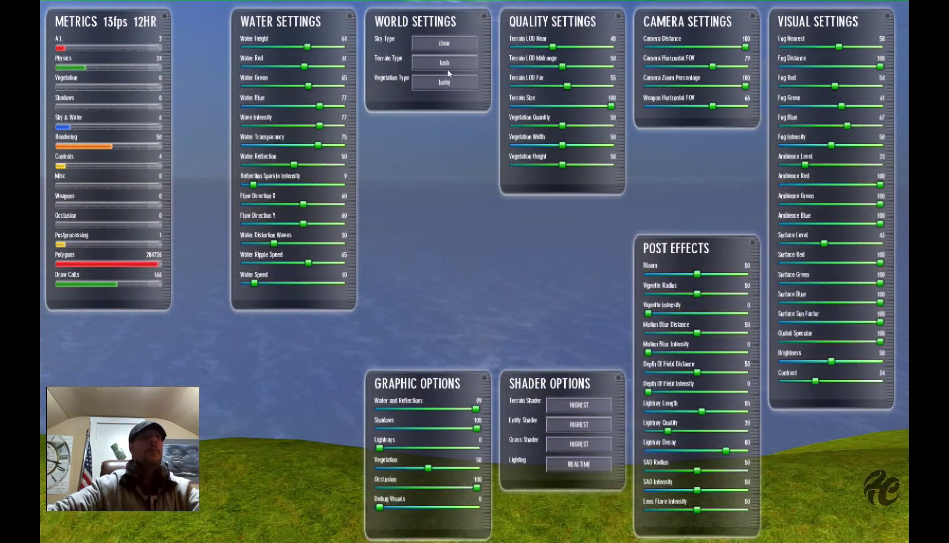
pyautogui.press('Tab')
pyautogui.press('Tab')
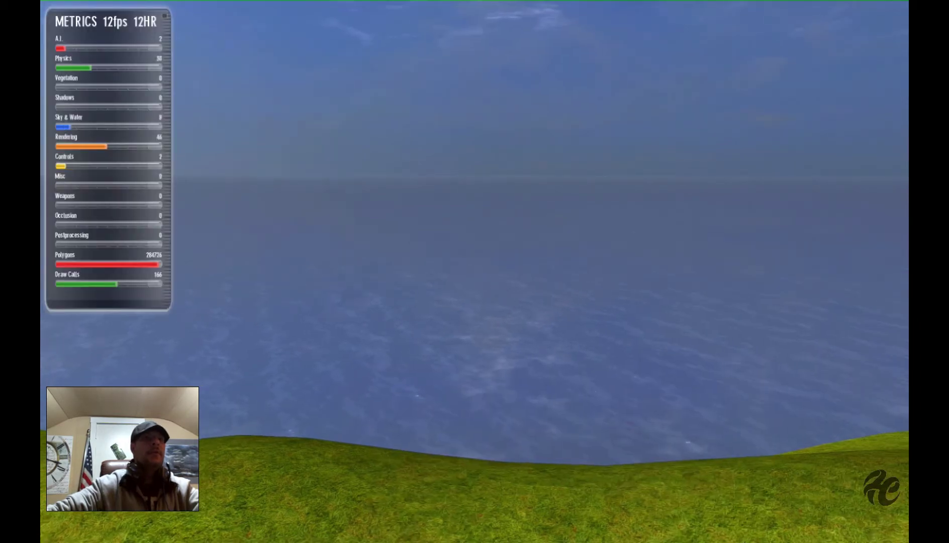
pyautogui.press('Tab')
pyautogui.press('Tab')
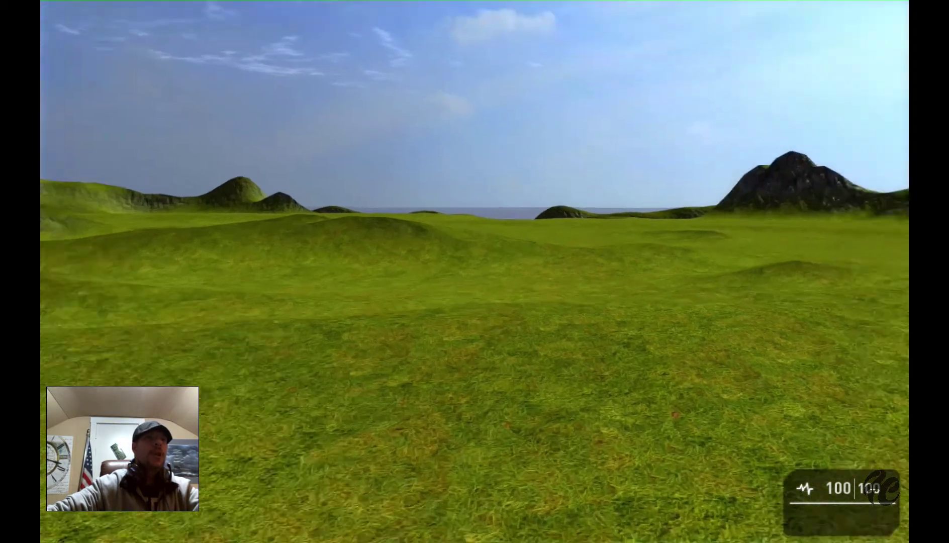
# Walk across the island to the shoreline to inspect the terrain and water.
pyautogui.press('w')
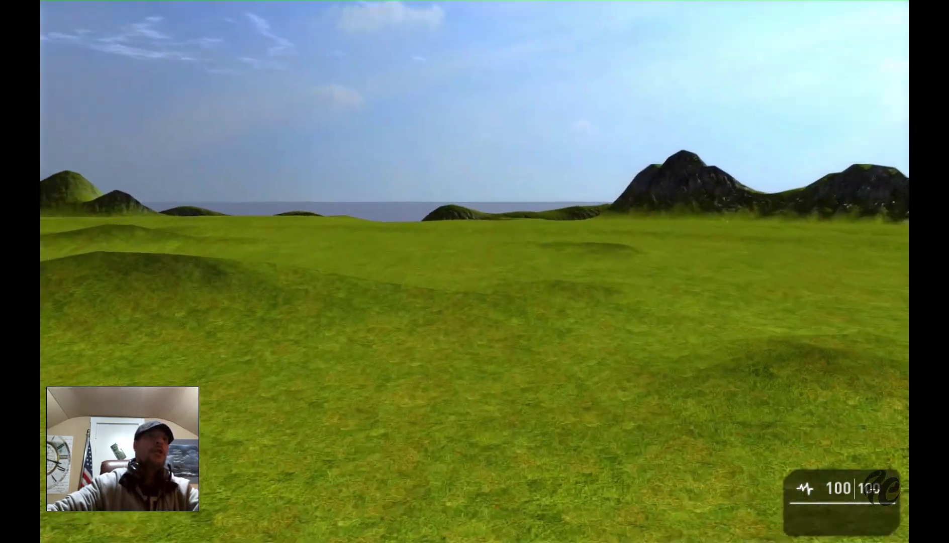
pyautogui.press('w')
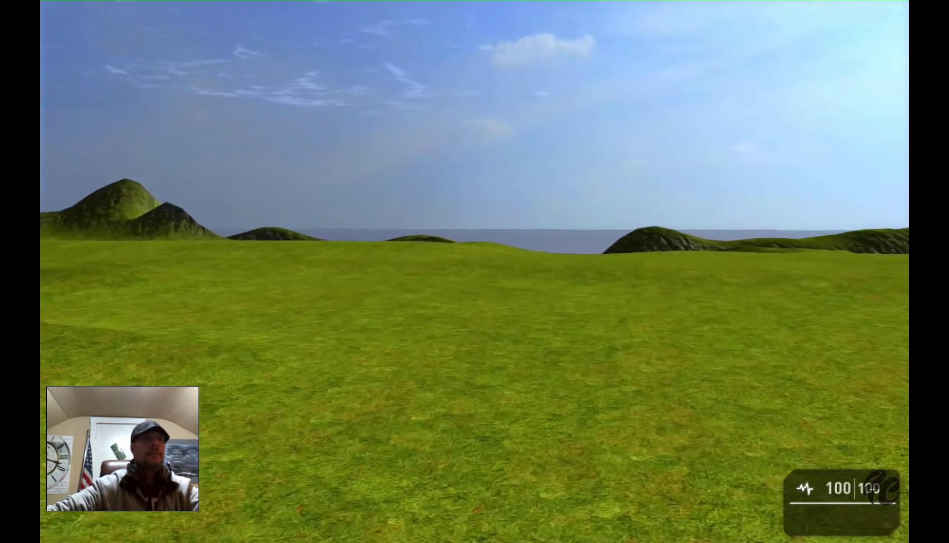
pyautogui.press('w')
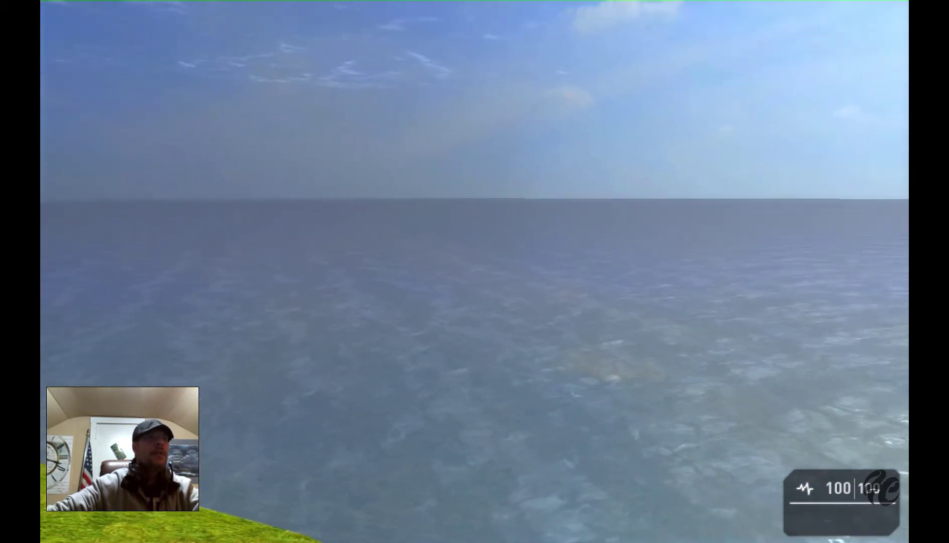
# Recolour the water by setting Water Red to 24, Water Green to 40 and Water Blue to 59.
pyautogui.press('Tab')
pyautogui.press('Tab')
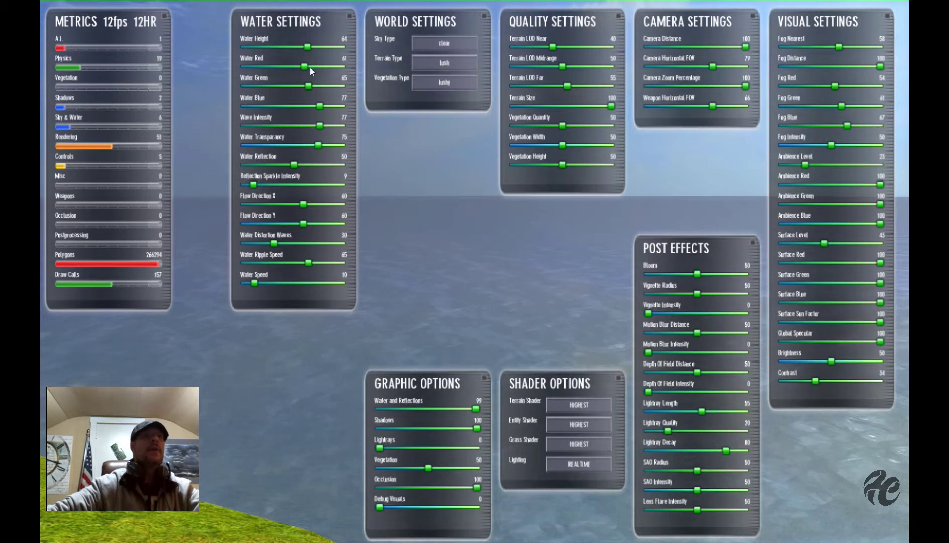
pyautogui.moveTo(304, 70); pyautogui.dragTo(280, 69)
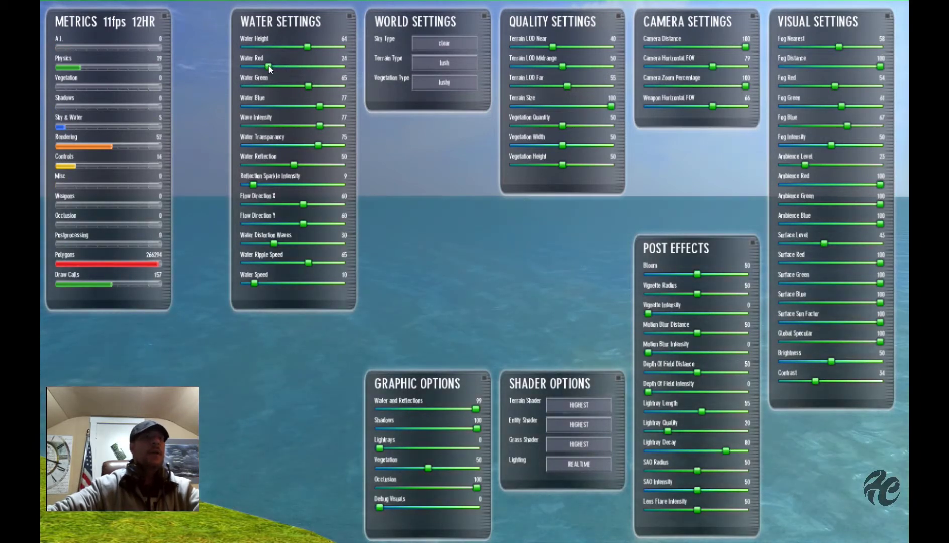
pyautogui.moveTo(306, 90); pyautogui.dragTo(280, 89)
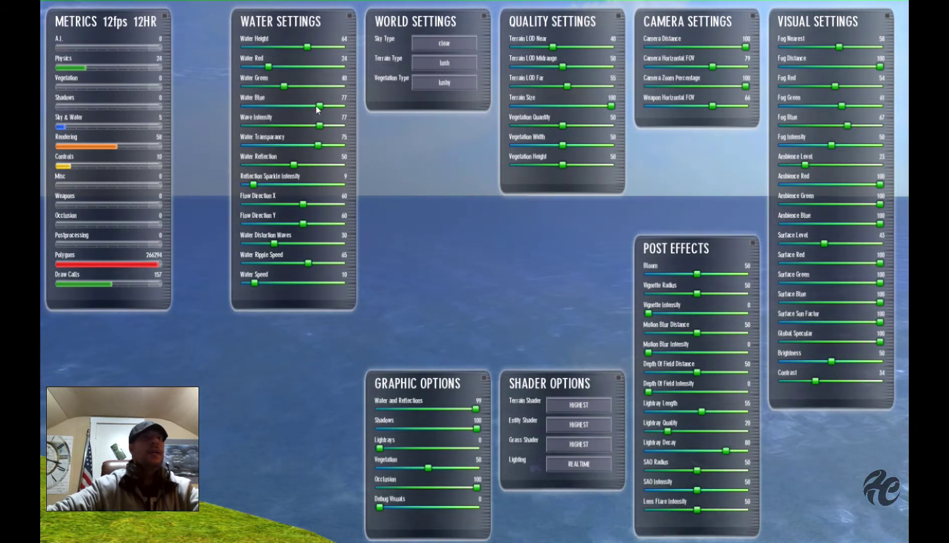
pyautogui.moveTo(273, 108); pyautogui.dragTo(304, 110)
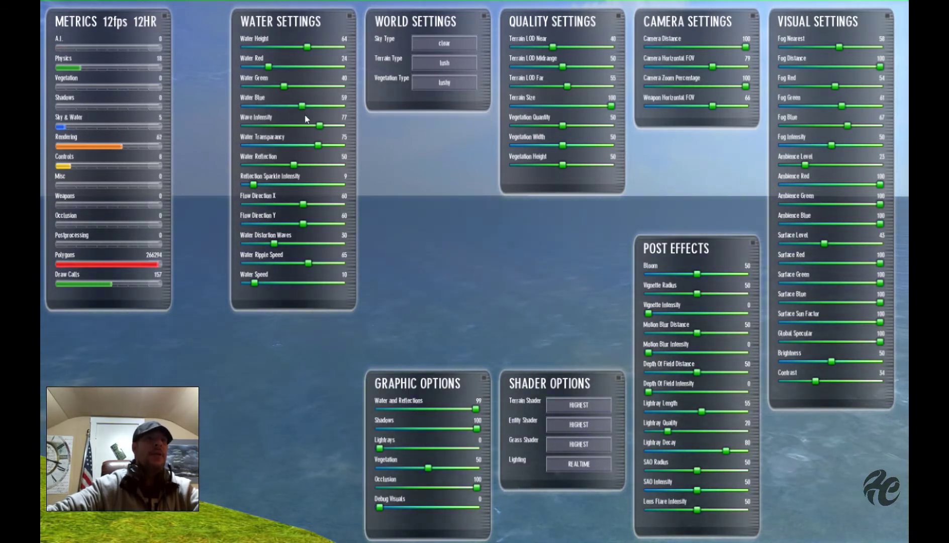
# Set the water's Wave Intensity to 95, Water Transparancy to 100 and Water Reflection to 81.
pyautogui.moveTo(322, 125); pyautogui.dragTo(341, 133)
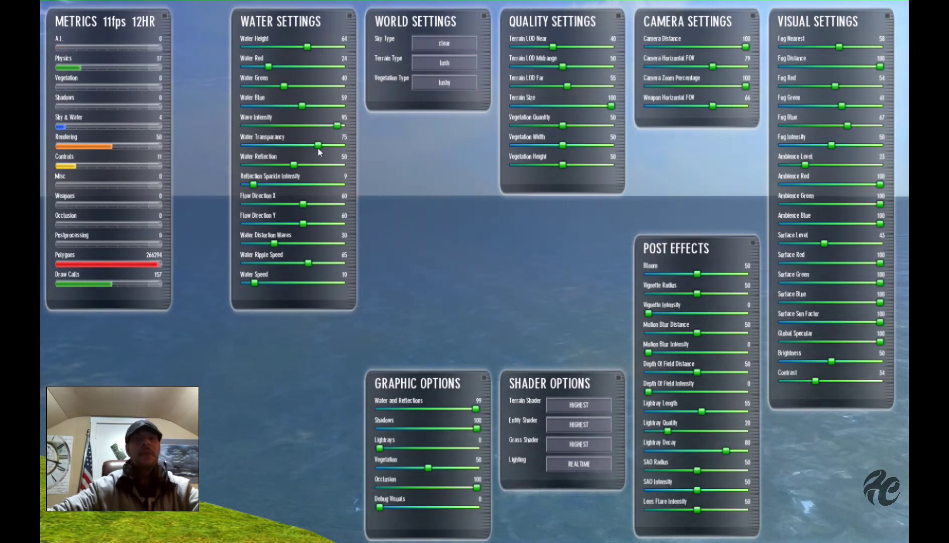
pyautogui.moveTo(318, 147); pyautogui.dragTo(345, 147)
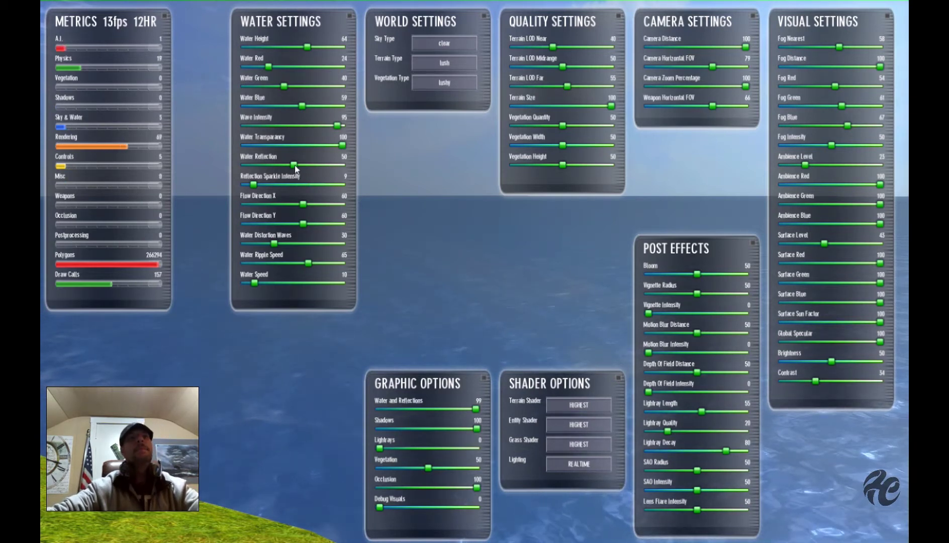
pyautogui.moveTo(295, 165); pyautogui.dragTo(319, 169)
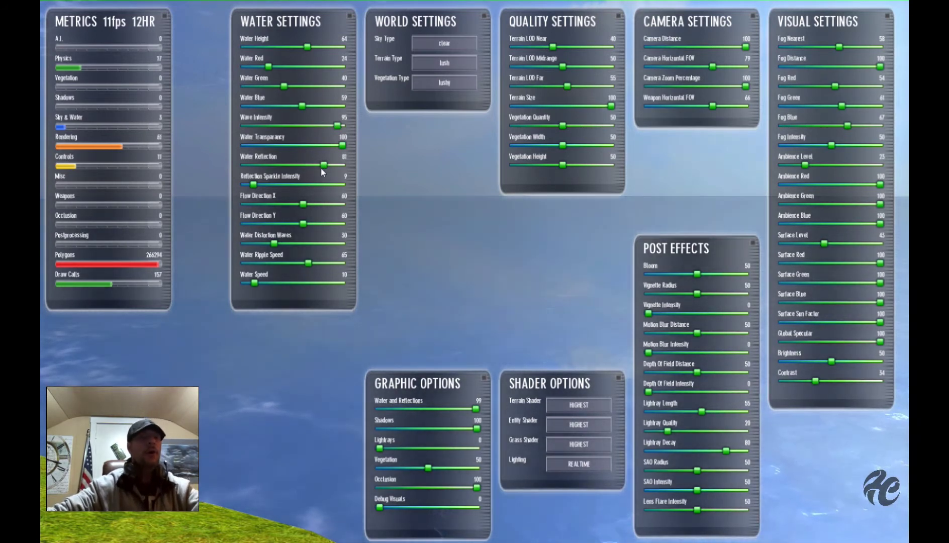
# Set Water Reflection to 65, Reflection Sparkle Intensity to 51 and Water Distortion Waves to 85.
pyautogui.moveTo(319, 170); pyautogui.dragTo(308, 168)
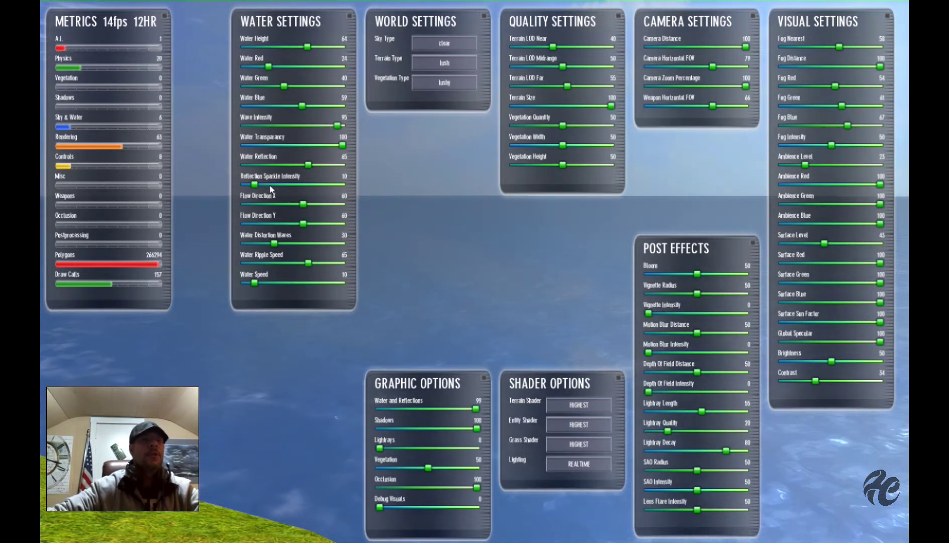
pyautogui.moveTo(277, 185); pyautogui.dragTo(298, 191)
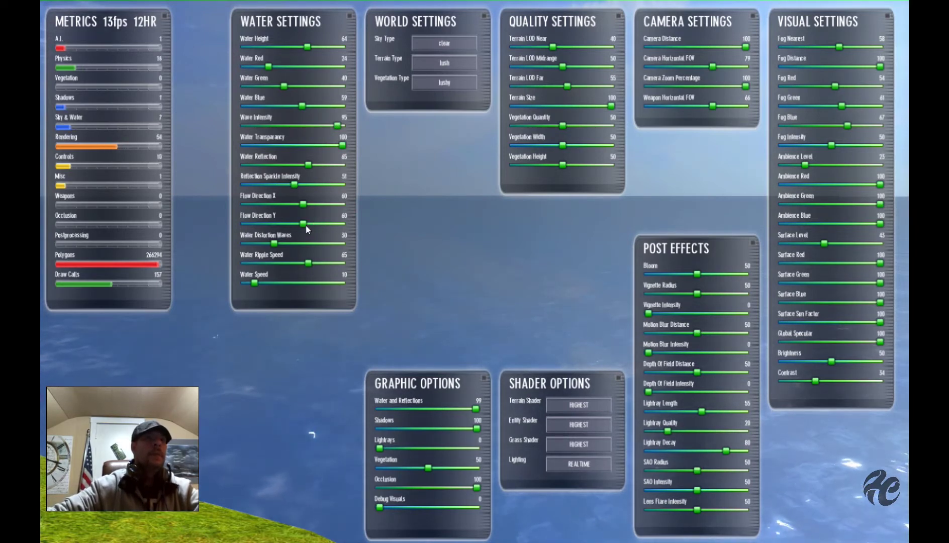
pyautogui.moveTo(272, 243); pyautogui.dragTo(325, 246)
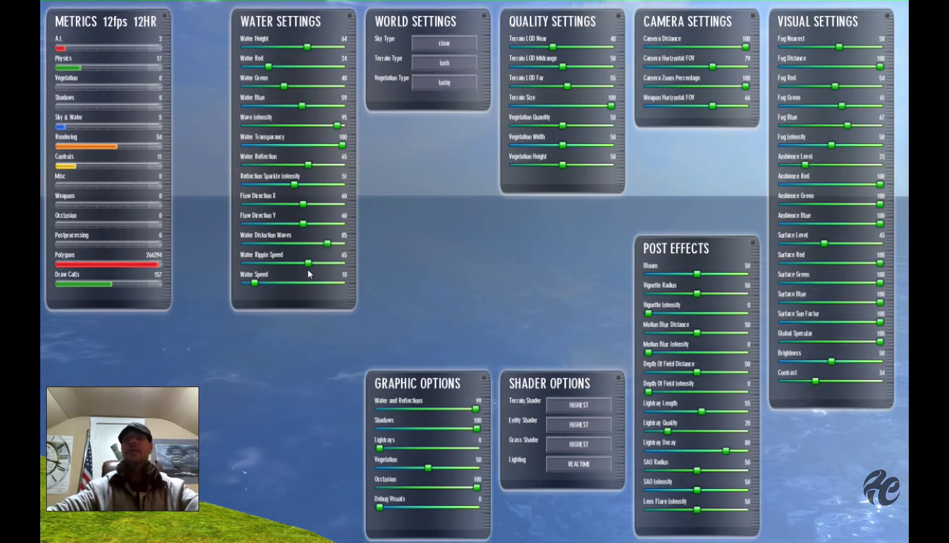
# Set the Water Ripple Speed to 87 and the Water Speed to 44.
pyautogui.moveTo(308, 263); pyautogui.dragTo(329, 264)
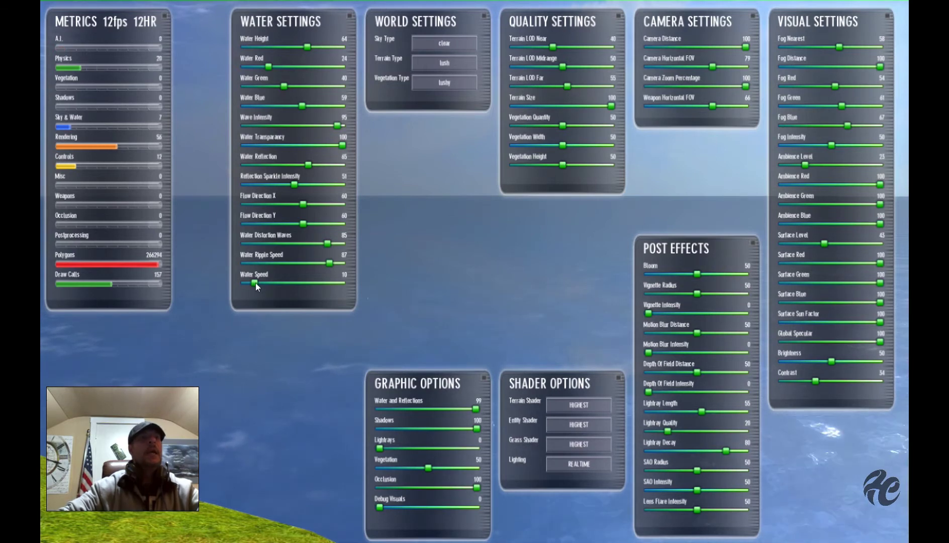
pyautogui.moveTo(255, 284); pyautogui.dragTo(273, 284)
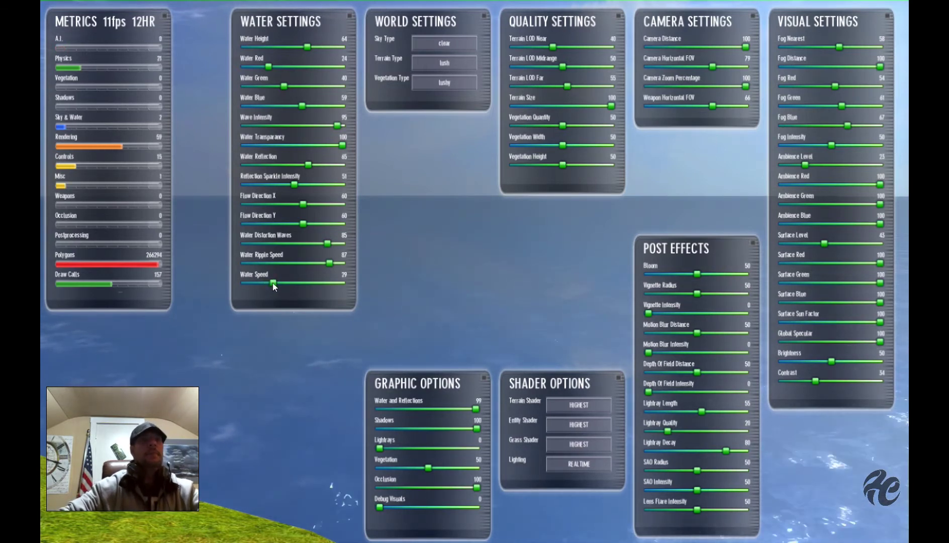
pyautogui.moveTo(274, 283); pyautogui.dragTo(289, 285)
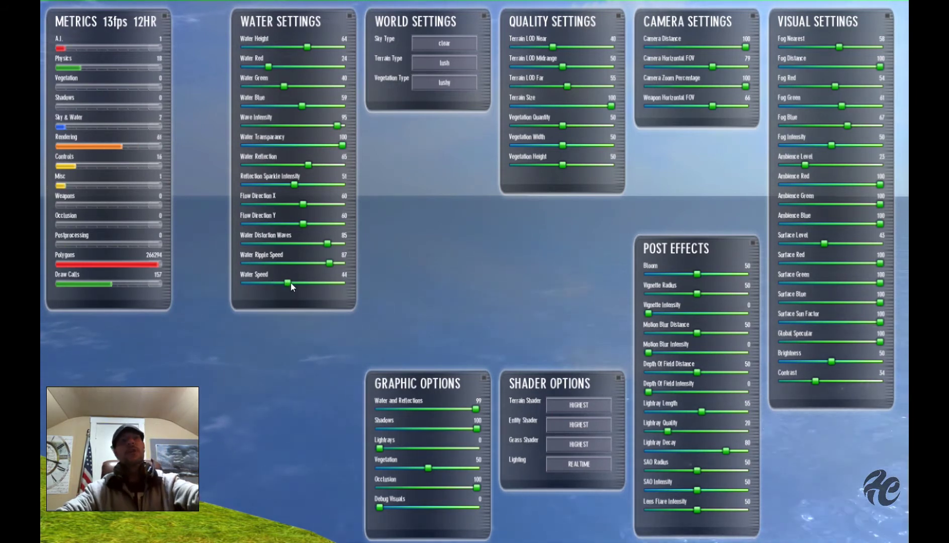
# Change the world's sky type to sunset, terrain type to lush2 and vegetation type to wild grass.
pyautogui.click(436, 43)
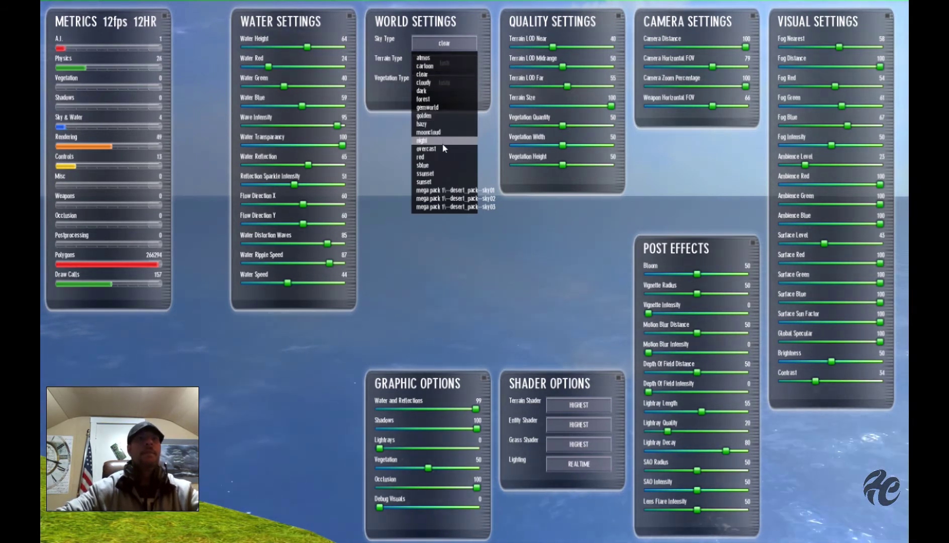
pyautogui.click(436, 181)
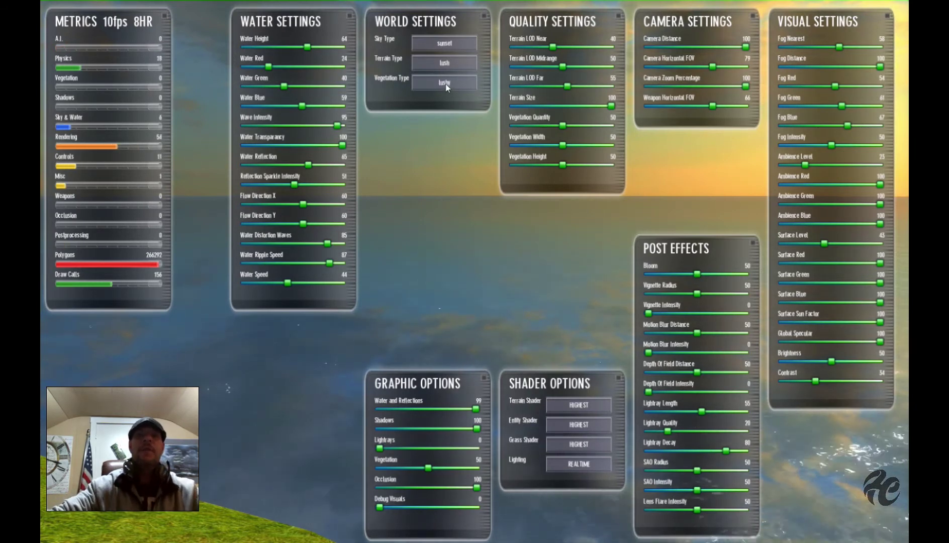
pyautogui.click(445, 65)
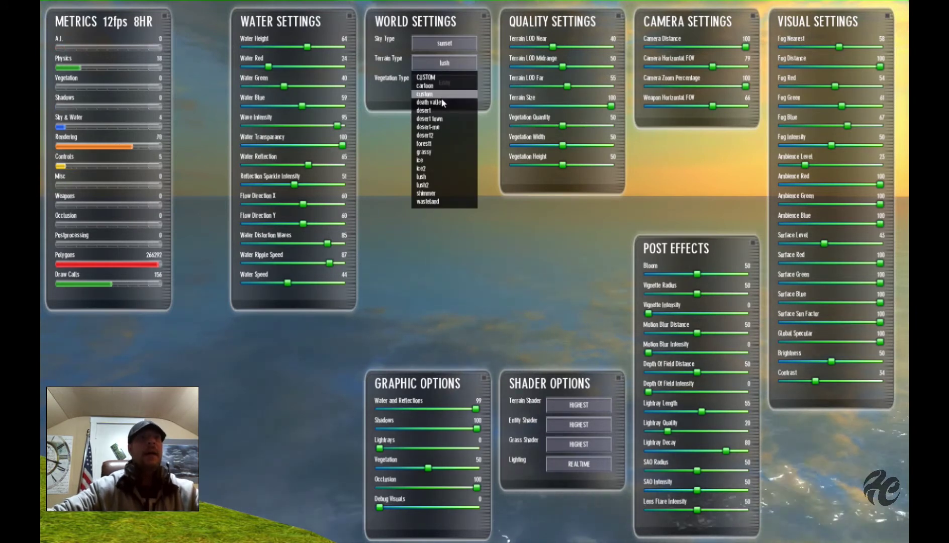
pyautogui.click(432, 185)
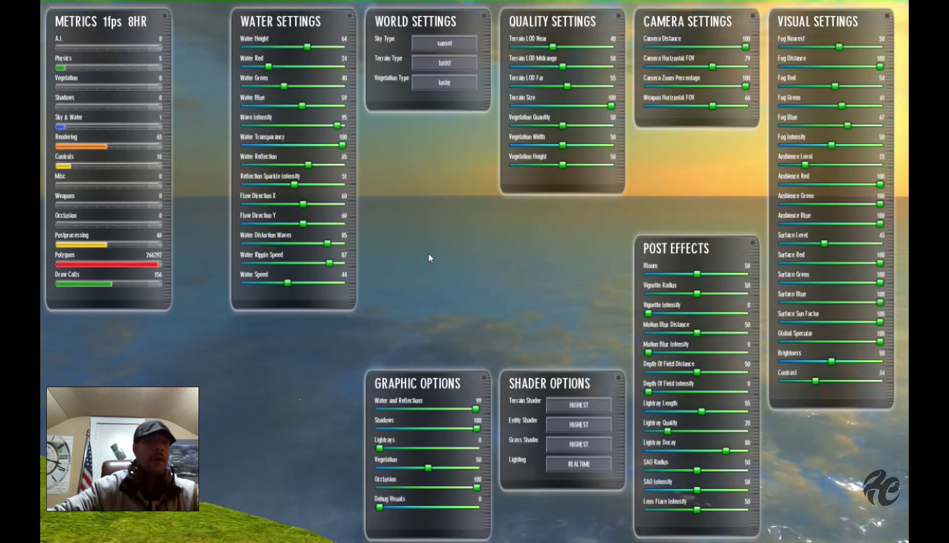
pyautogui.click(435, 84)
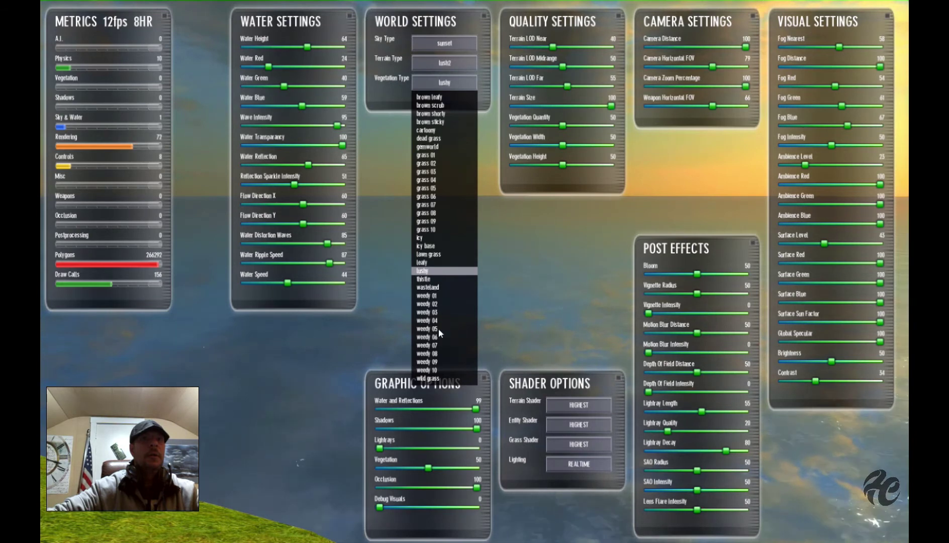
pyautogui.click(434, 379)
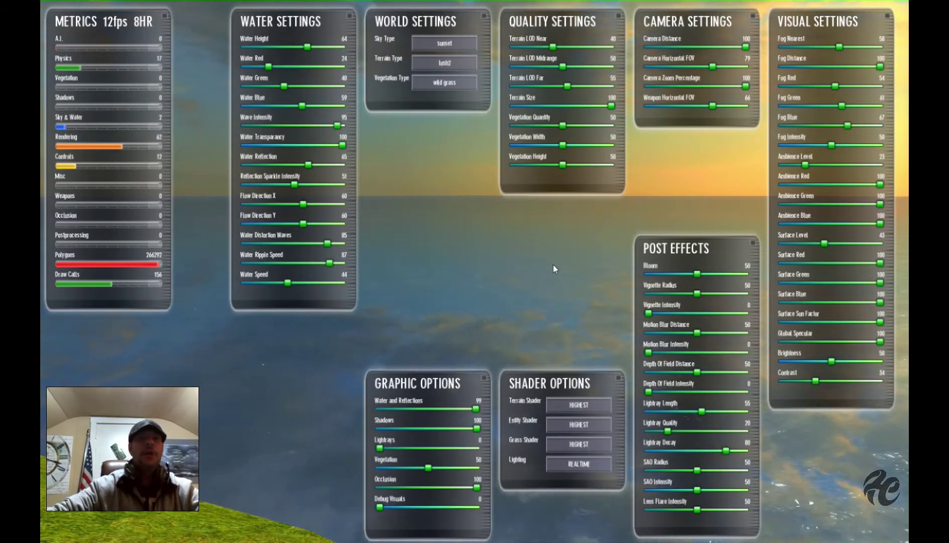
# Close the in-game settings and walk along the water between the hills to inspect the terrain, reflections and sky.
pyautogui.press('Escape')
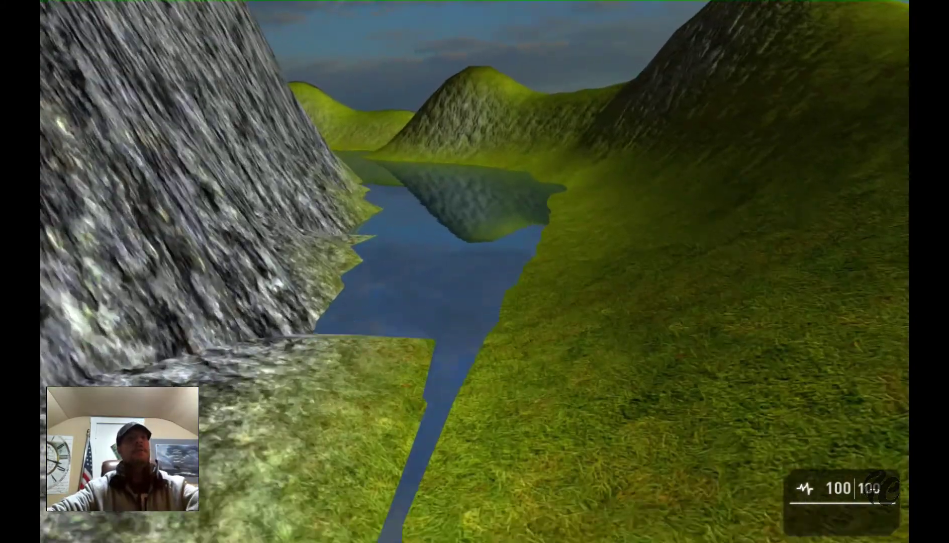
pyautogui.press('w')
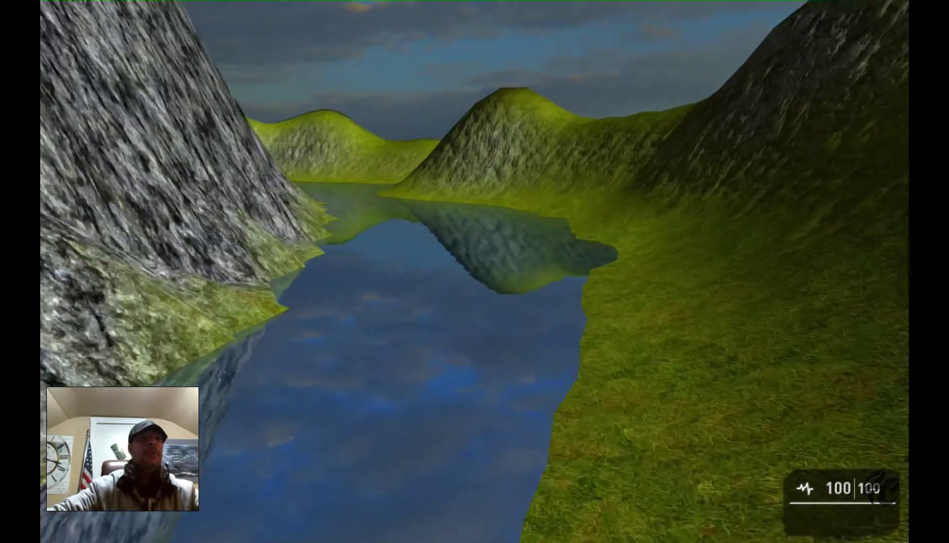
pyautogui.press('w')
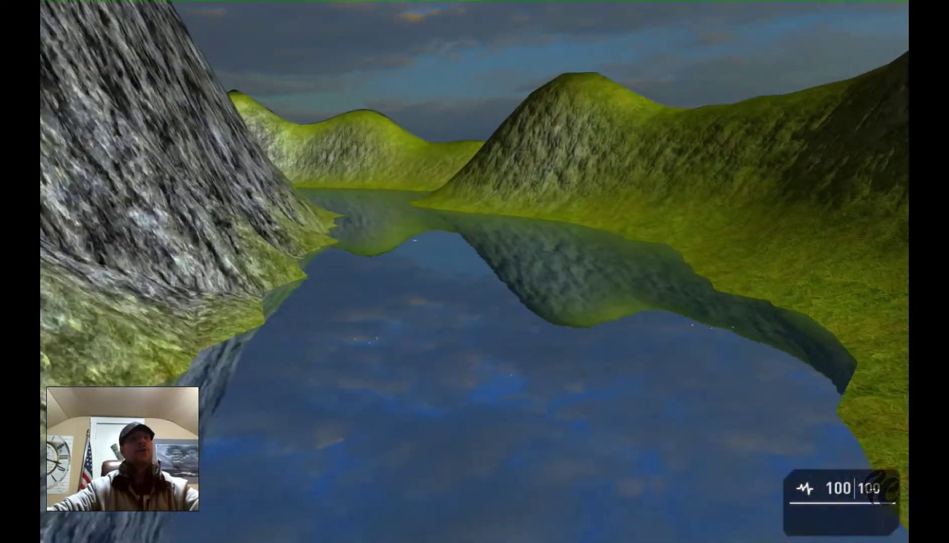
pyautogui.press('w')
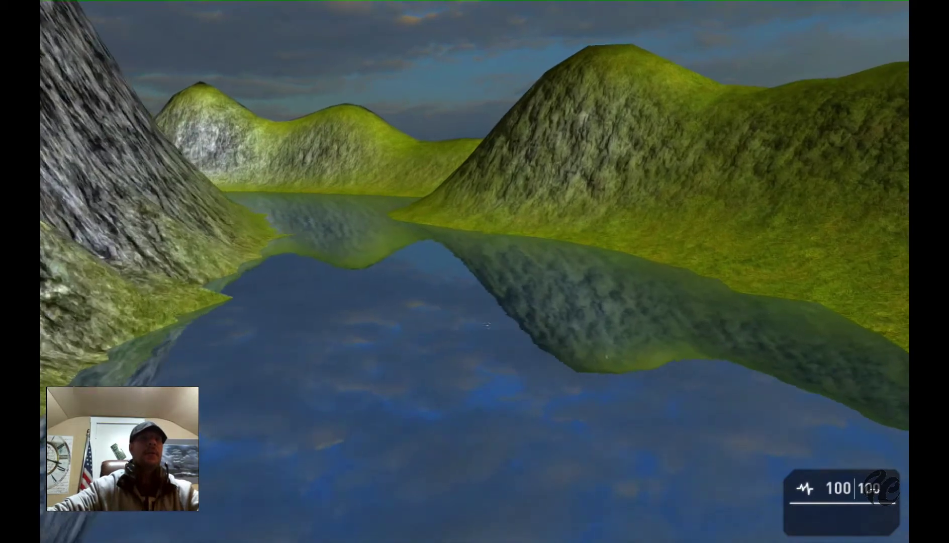
pyautogui.press('w')
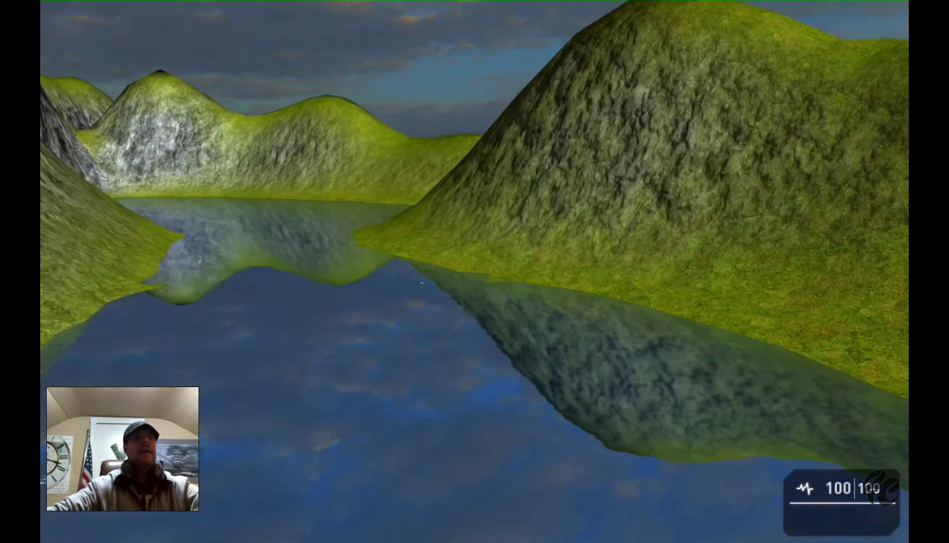
pyautogui.press('w')
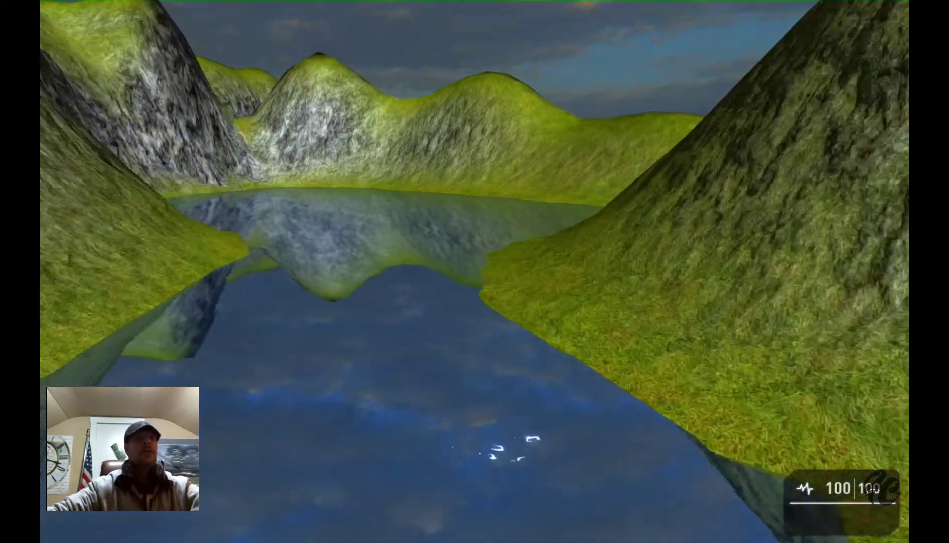
pyautogui.press('w')
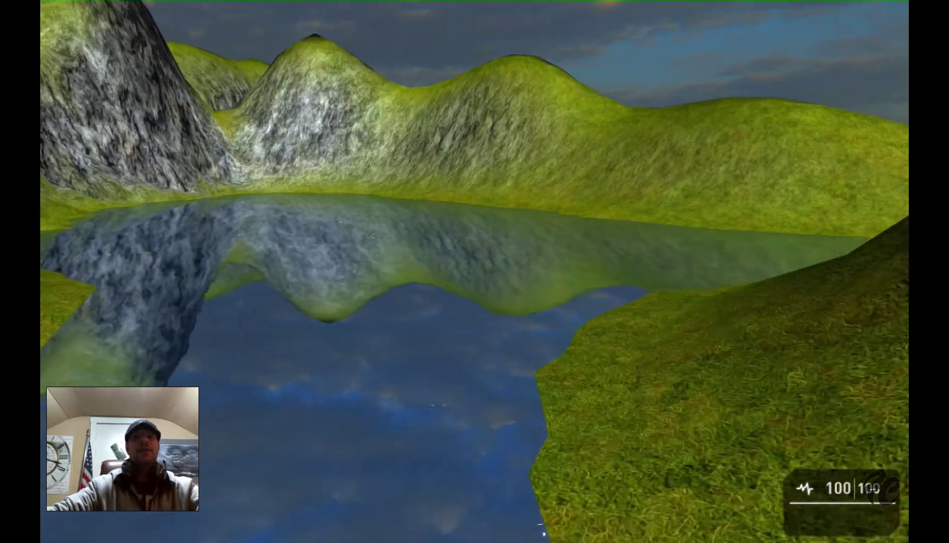
pyautogui.press('w')
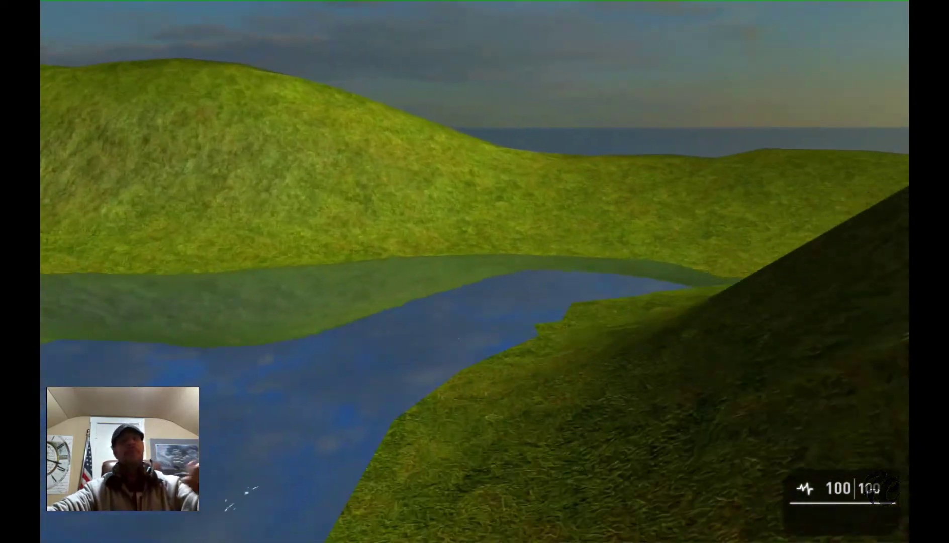
pyautogui.press('w')
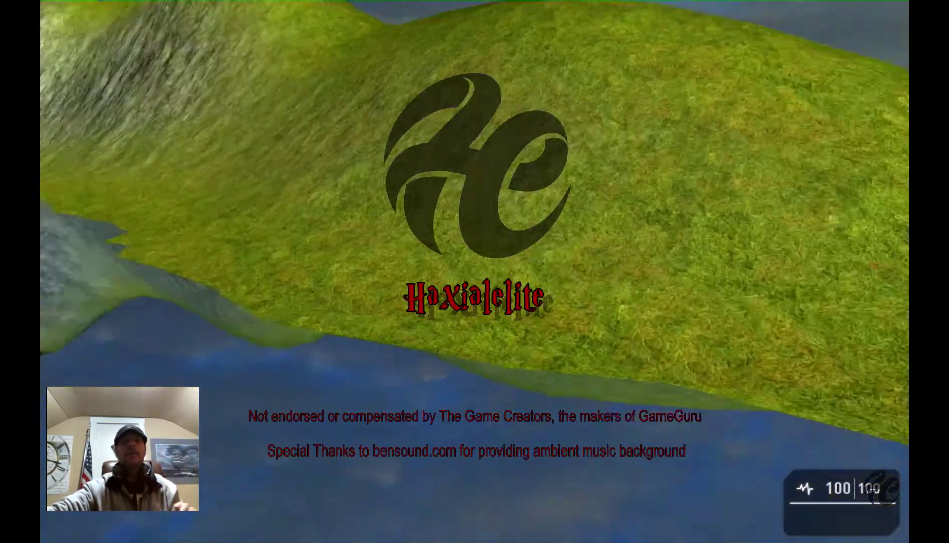
pyautogui.press('w')
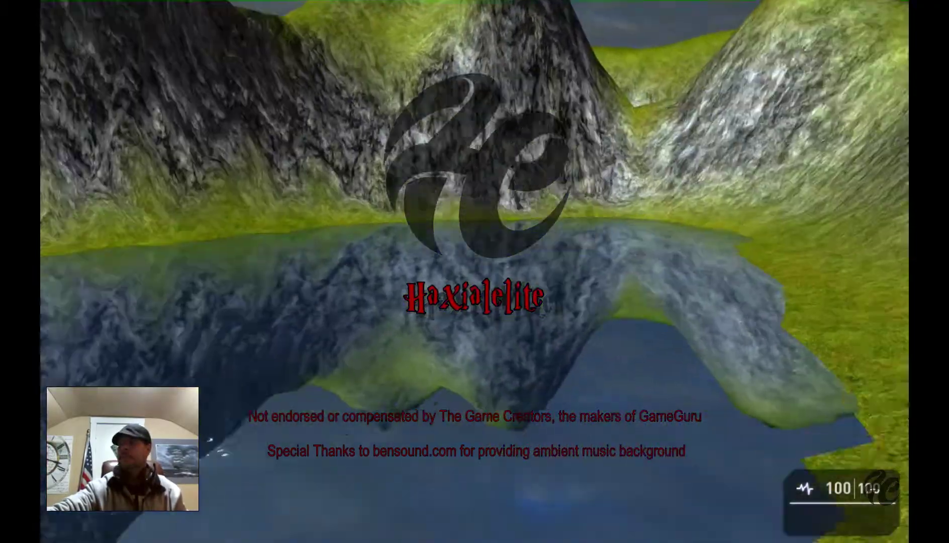